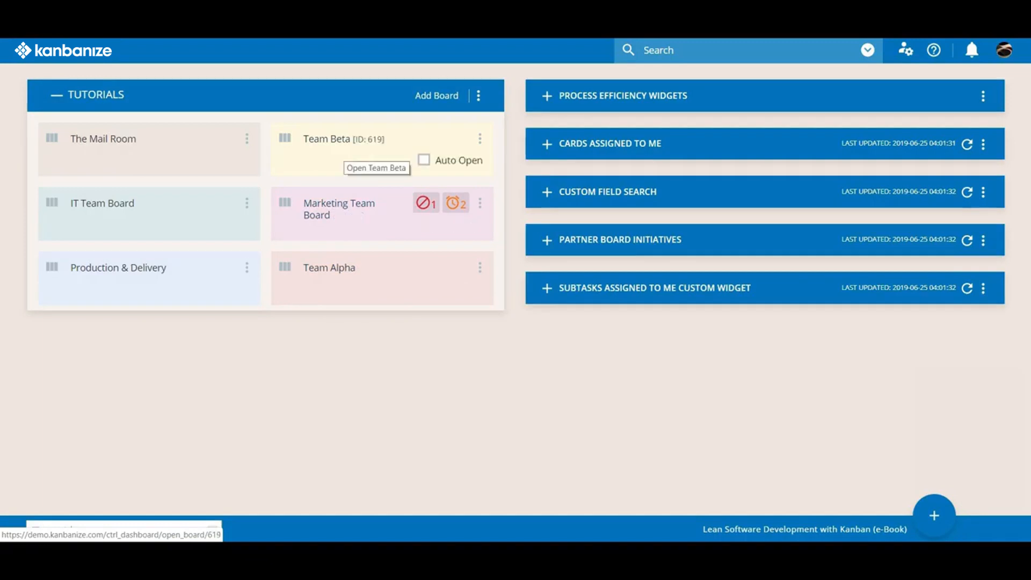
Open The Mail Room board, switch to the Production & Delivery board, and view its workflow through to the Completed columns.
{"action": "left_click", "coordinate": [110, 141]}
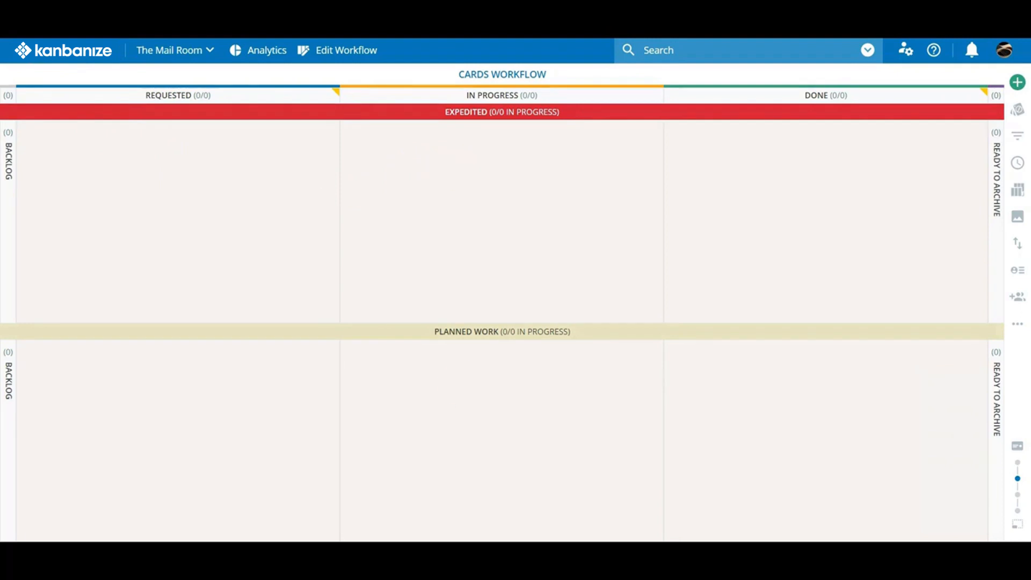
{"action": "left_click", "coordinate": [182, 57]}
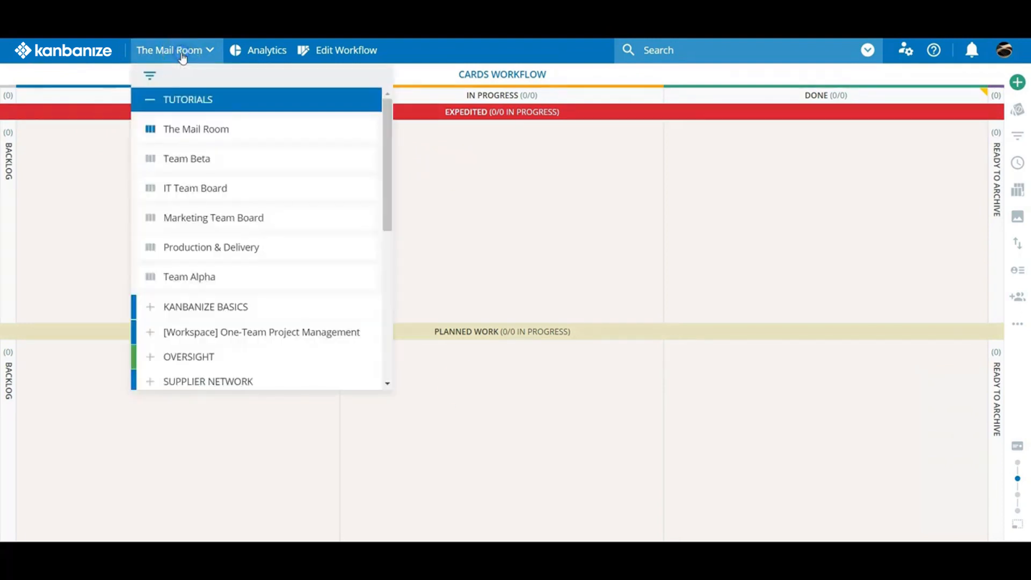
{"action": "left_click", "coordinate": [183, 246]}
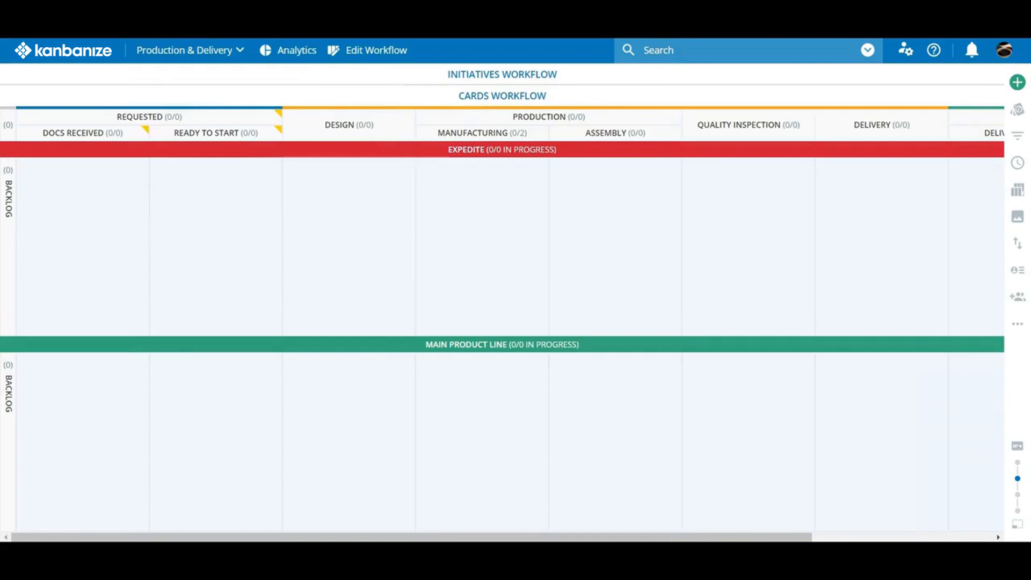
{"action": "left_click", "coordinate": [730, 537]}
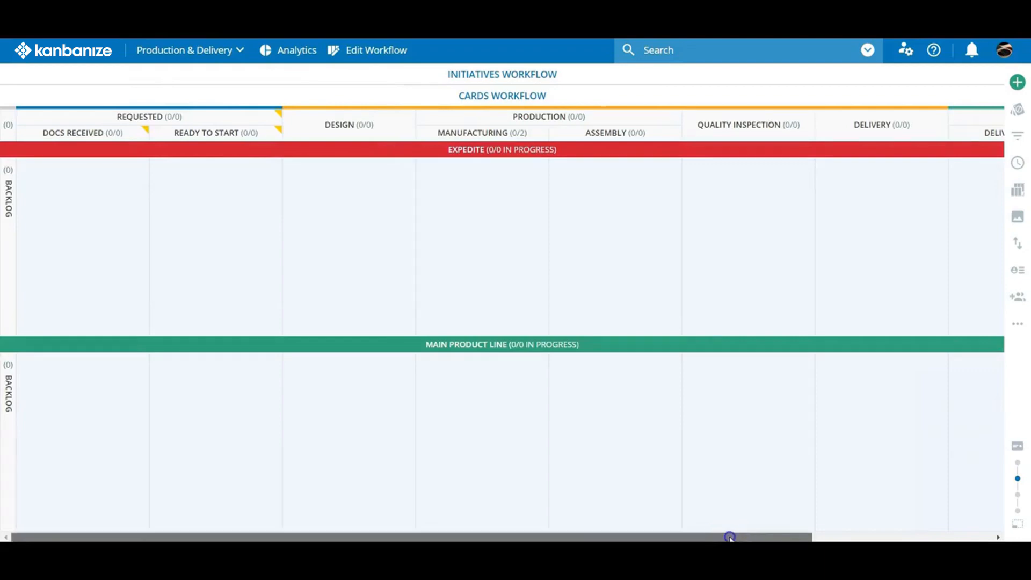
{"action": "mouse_move", "coordinate": [730, 537]}
{"action": "left_mouse_down"}
{"action": "mouse_move", "coordinate": [911, 537]}
{"action": "mouse_move", "coordinate": [731, 537]}
{"action": "left_mouse_up"}
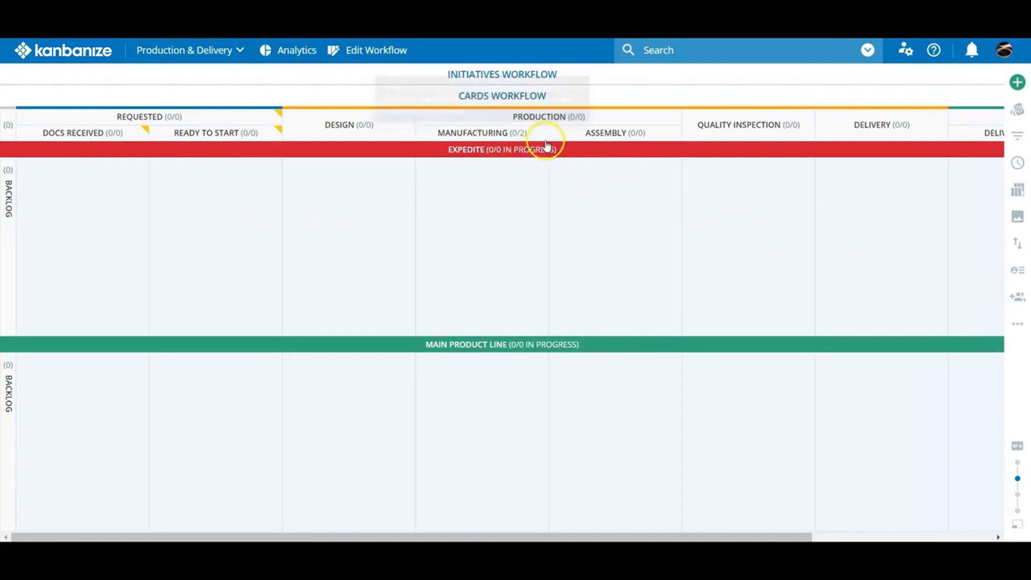
{"action": "left_click_drag", "start_coordinate": [635, 536], "coordinate": [817, 536]}
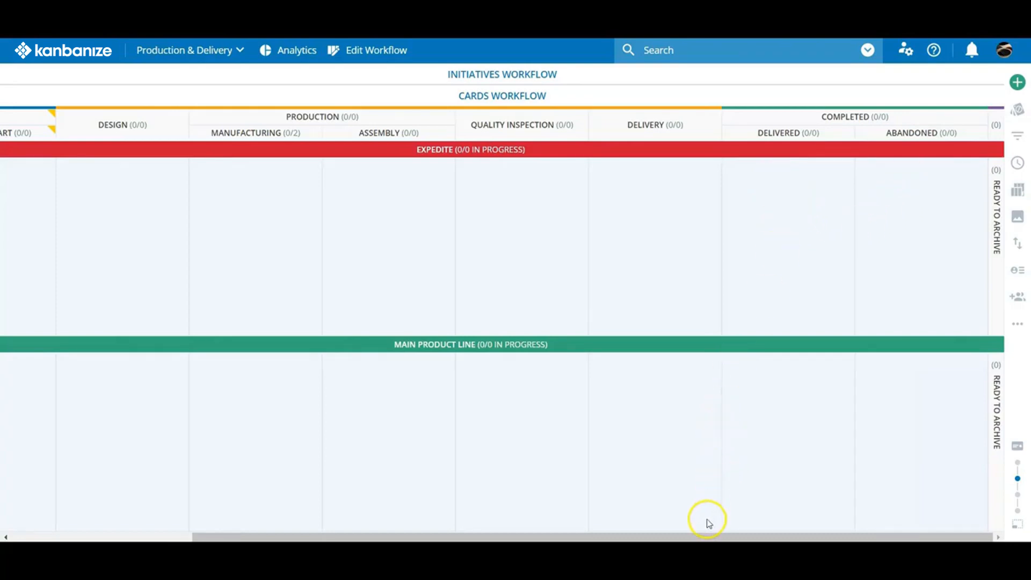
{"action": "left_click_drag", "start_coordinate": [702, 533], "coordinate": [521, 536]}
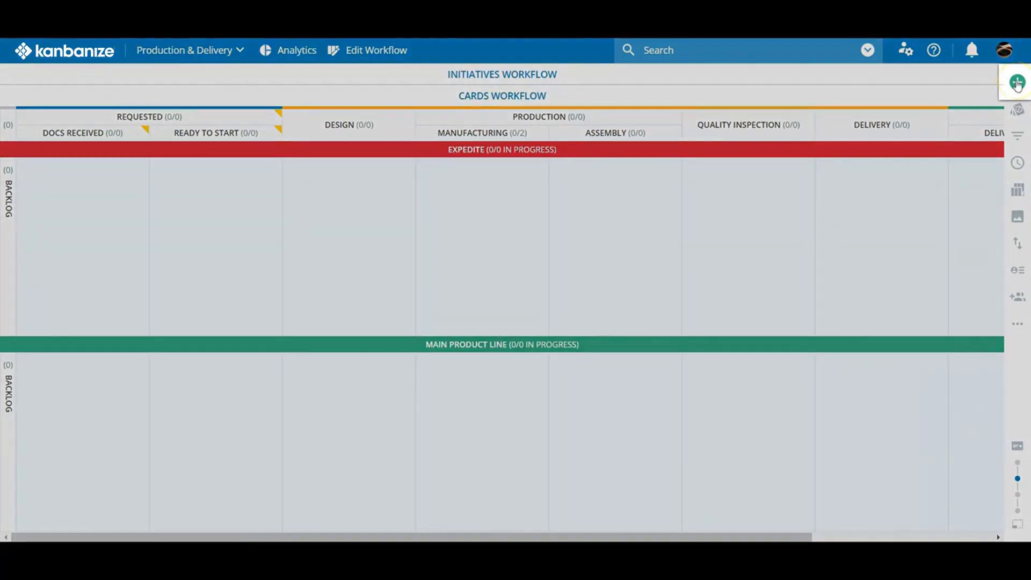
Start a new card titled "Card 1" with the description "Short Description here", an assignee and a size of 15.
{"action": "left_click", "coordinate": [1018, 83]}
{"action": "type", "text": "Card"}
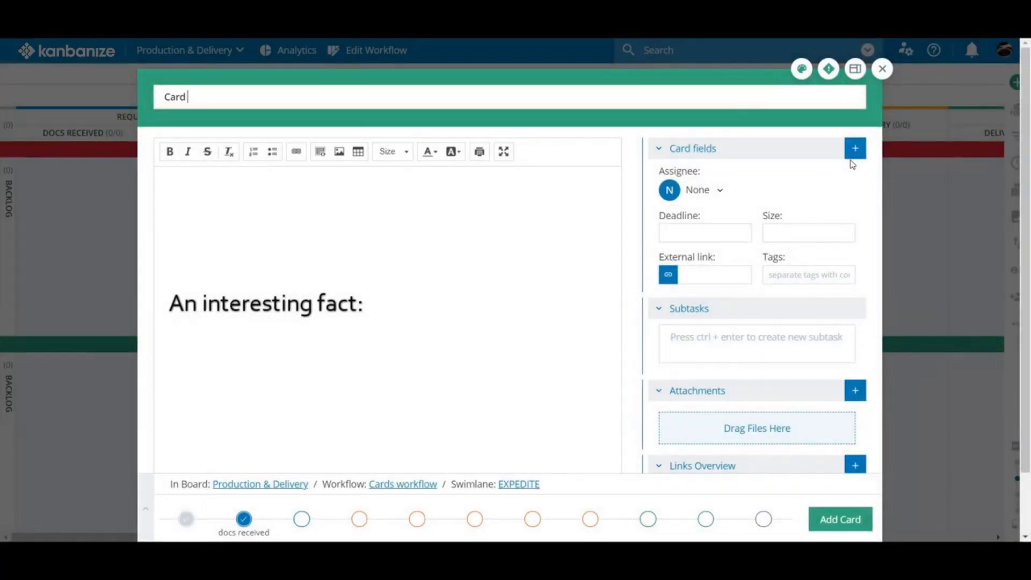
{"action": "type", "text": " 1"}
{"action": "left_click", "coordinate": [605, 183]}
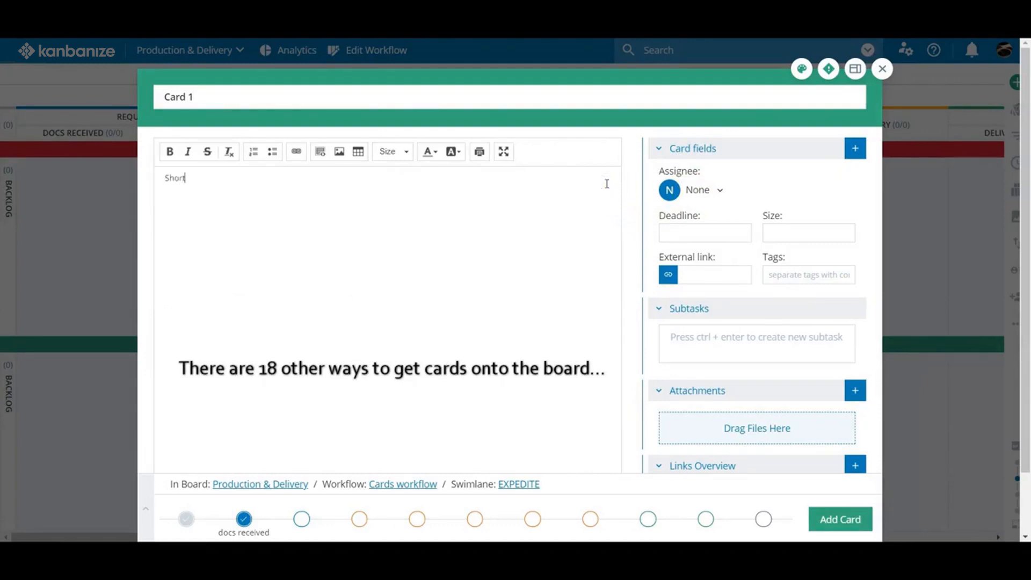
{"action": "type", "text": "Short Description here"}
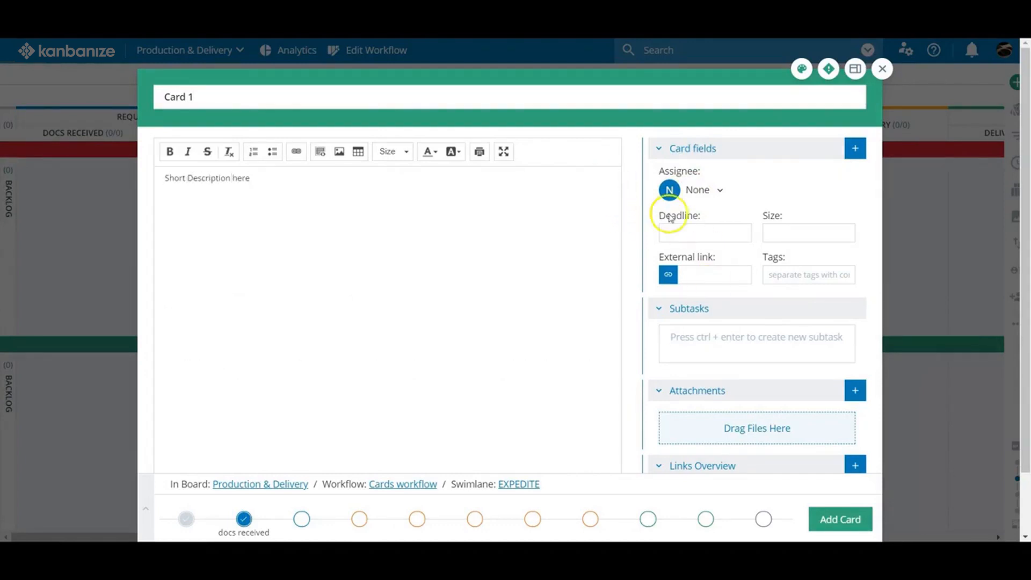
{"action": "left_click", "coordinate": [670, 194]}
{"action": "left_click", "coordinate": [694, 262]}
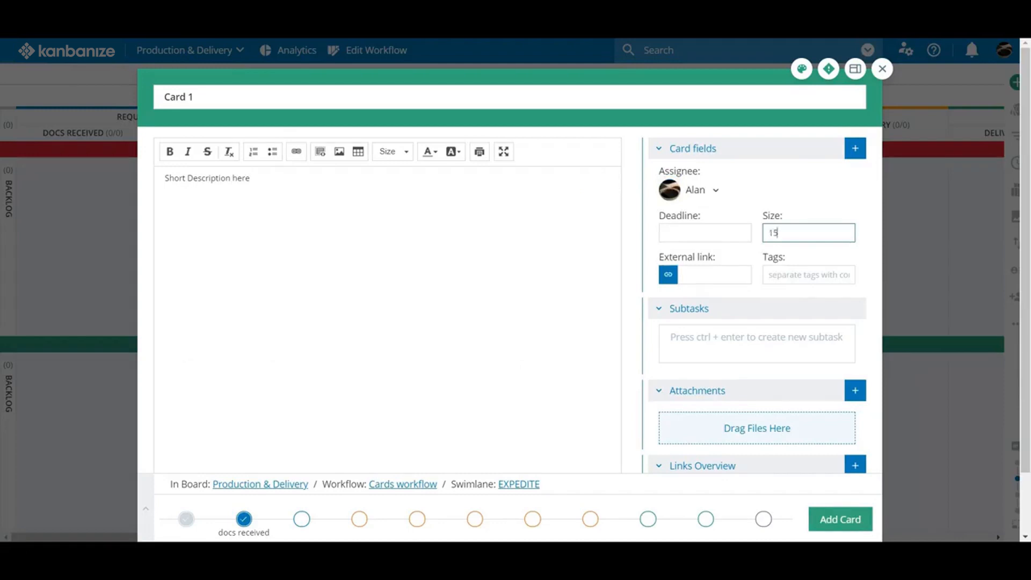
Colour Card 1 blue, give it the red priority level, and add it to the Docs Received column of the Expedite swimlane.
{"action": "left_click", "coordinate": [802, 69]}
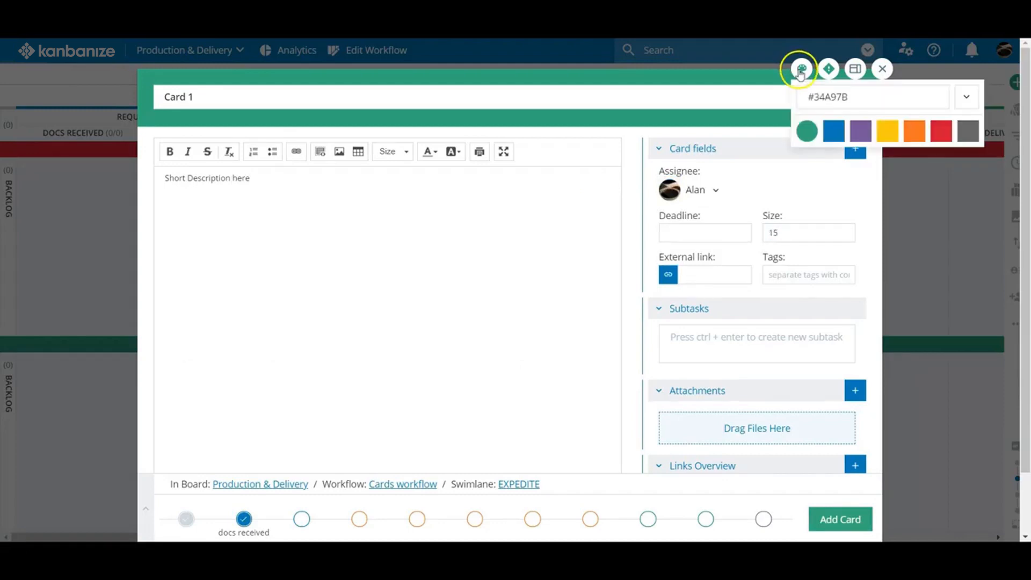
{"action": "left_click", "coordinate": [833, 130]}
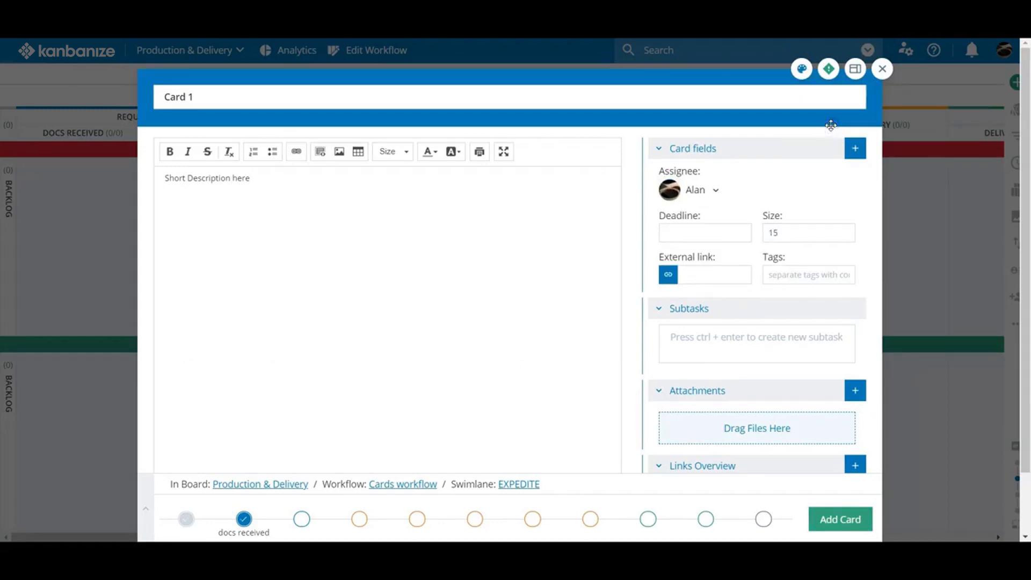
{"action": "left_click", "coordinate": [829, 69]}
{"action": "left_click", "coordinate": [834, 165]}
{"action": "left_click", "coordinate": [833, 537]}
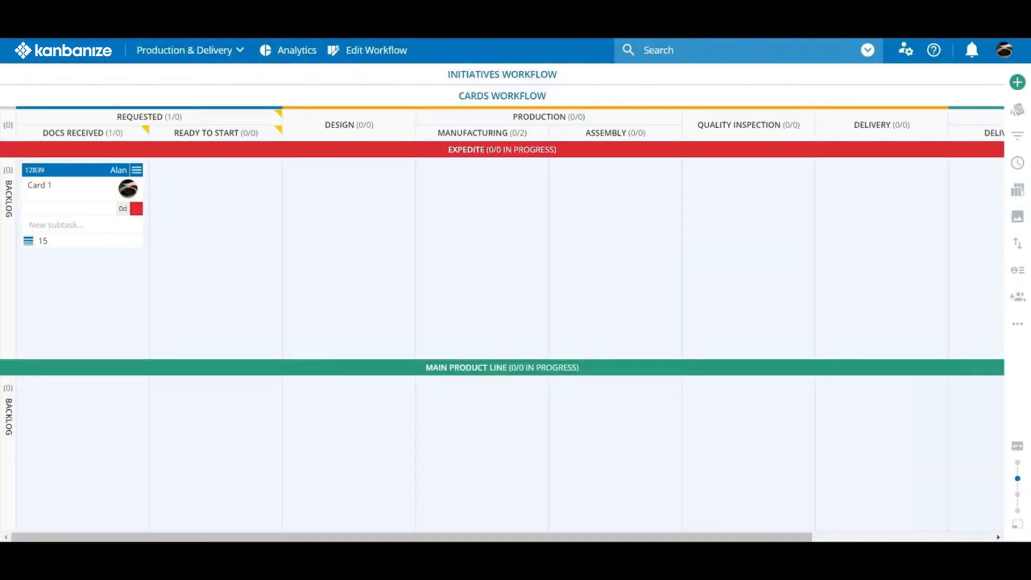
Create a card titled "Card 2" in the Docs Received cell of the Main Product Line swimlane and give it an assignee.
{"action": "left_click", "coordinate": [90, 407]}
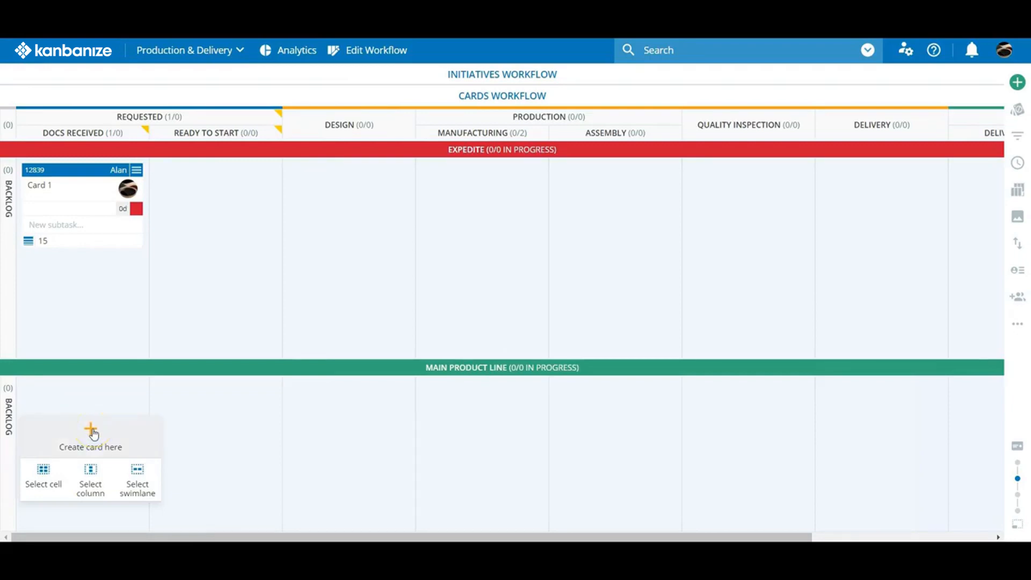
{"action": "left_click", "coordinate": [93, 430]}
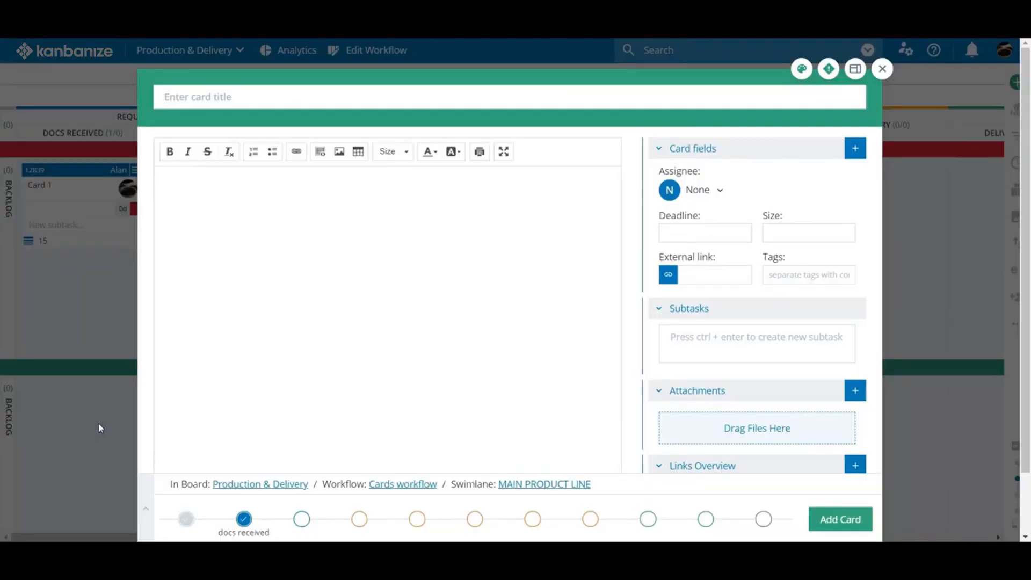
{"action": "type", "text": "Card"}
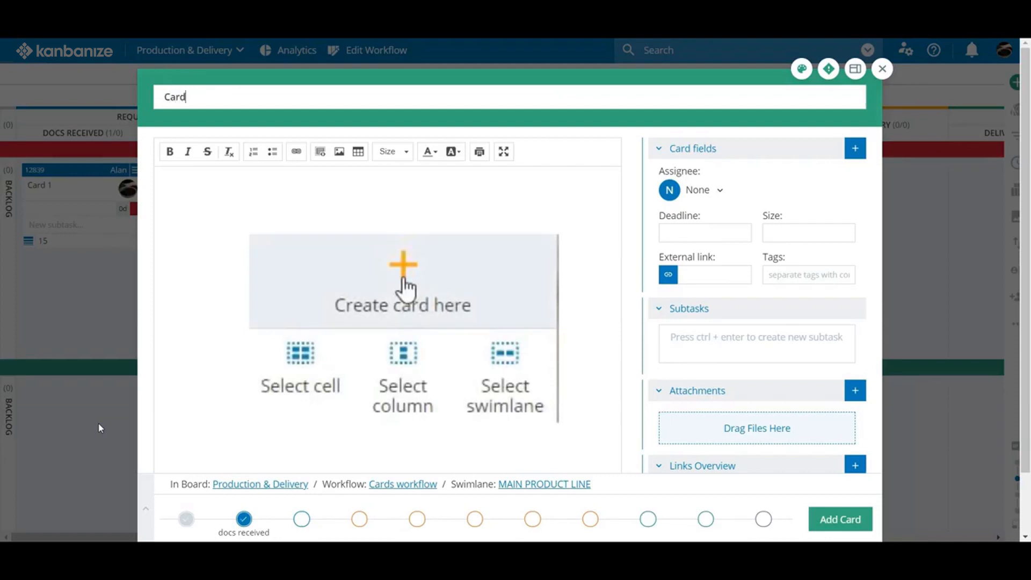
{"action": "type", "text": " 2"}
{"action": "left_click", "coordinate": [200, 194]}
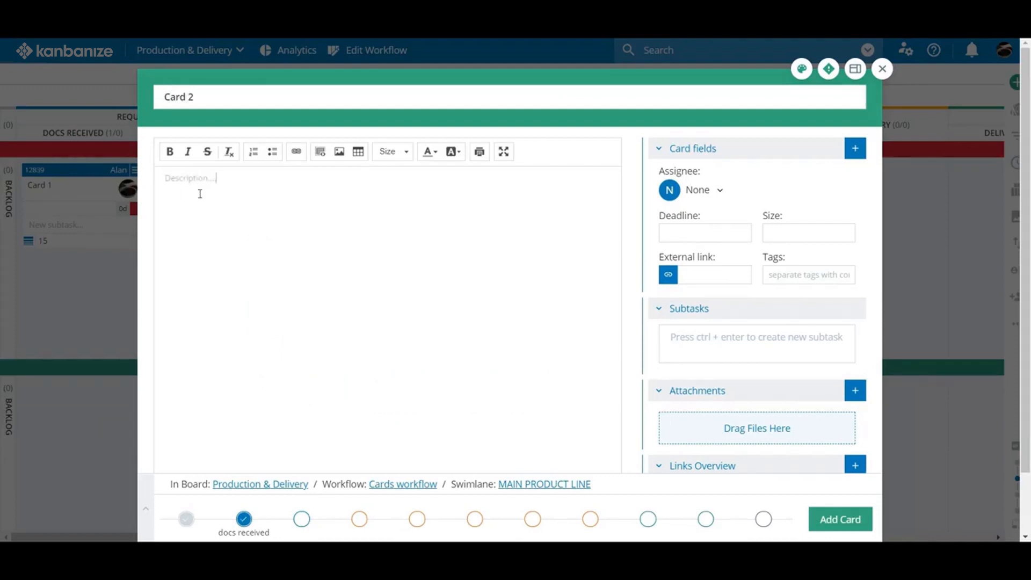
{"action": "left_click", "coordinate": [670, 190]}
{"action": "left_click", "coordinate": [677, 259]}
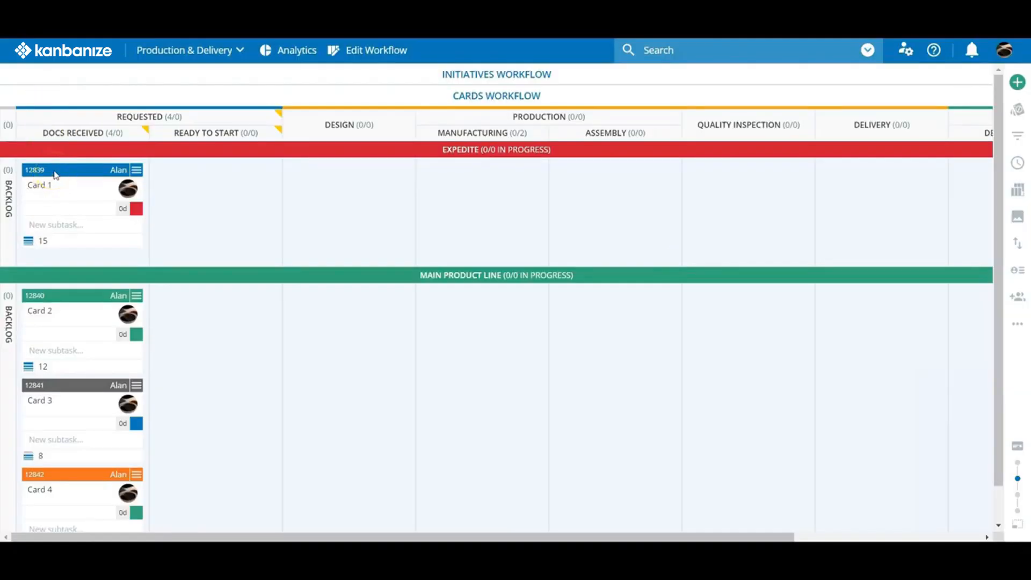
Move Card 1 through Ready to Start to Delivered, and move Cards 2, 3 and 4 into the Design column.
{"action": "left_click_drag", "start_coordinate": [56, 175], "coordinate": [194, 179]}
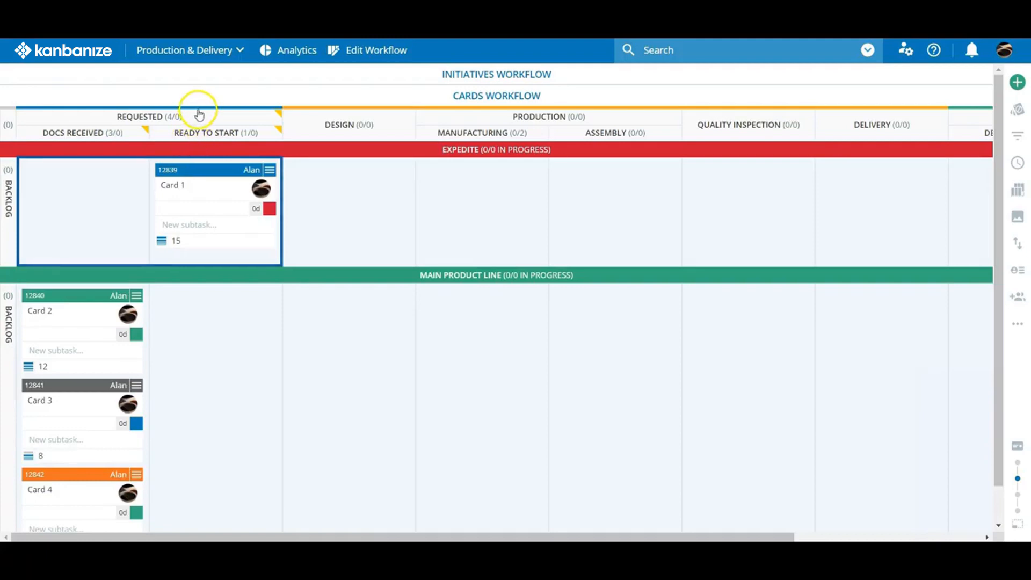
{"action": "left_click_drag", "start_coordinate": [193, 168], "coordinate": [806, 181]}
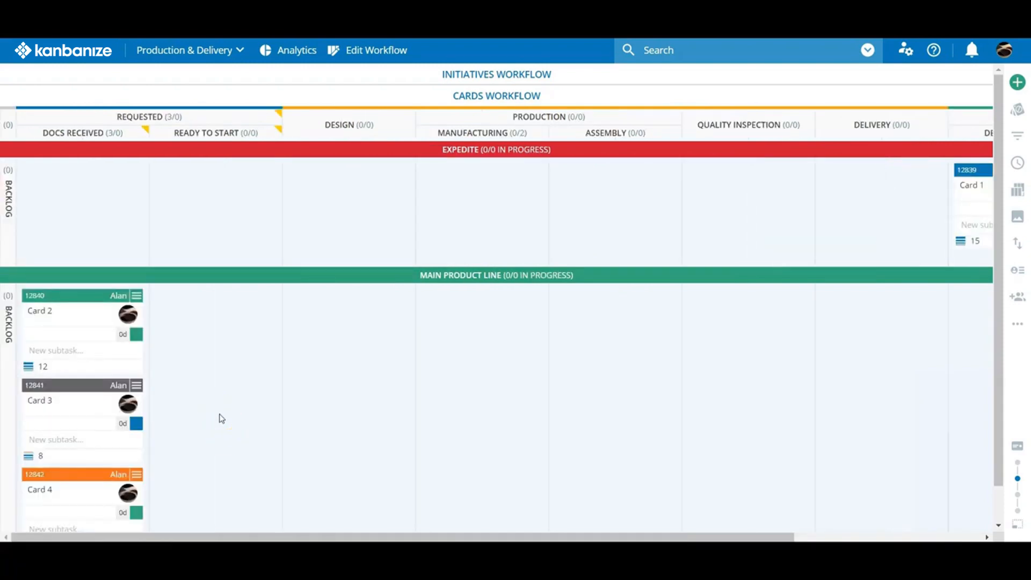
{"action": "left_click_drag", "start_coordinate": [80, 293], "coordinate": [332, 323]}
{"action": "left_click_drag", "start_coordinate": [92, 317], "coordinate": [352, 433]}
{"action": "left_click_drag", "start_coordinate": [66, 320], "coordinate": [323, 472]}
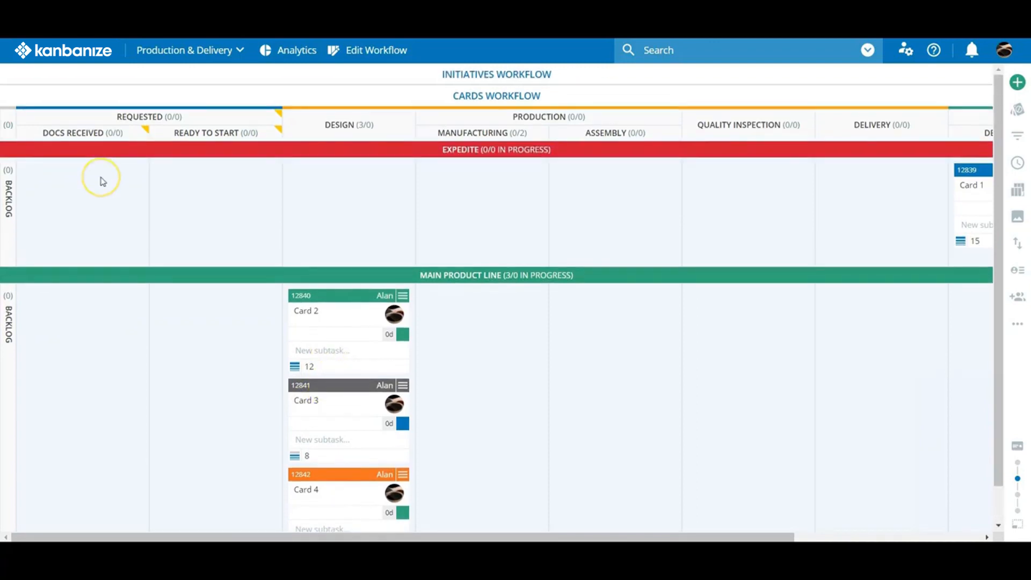
Move Card 2 and Card 3 from Design into the Manufacturing column of the Main Product Line swimlane.
{"action": "left_click", "coordinate": [491, 239]}
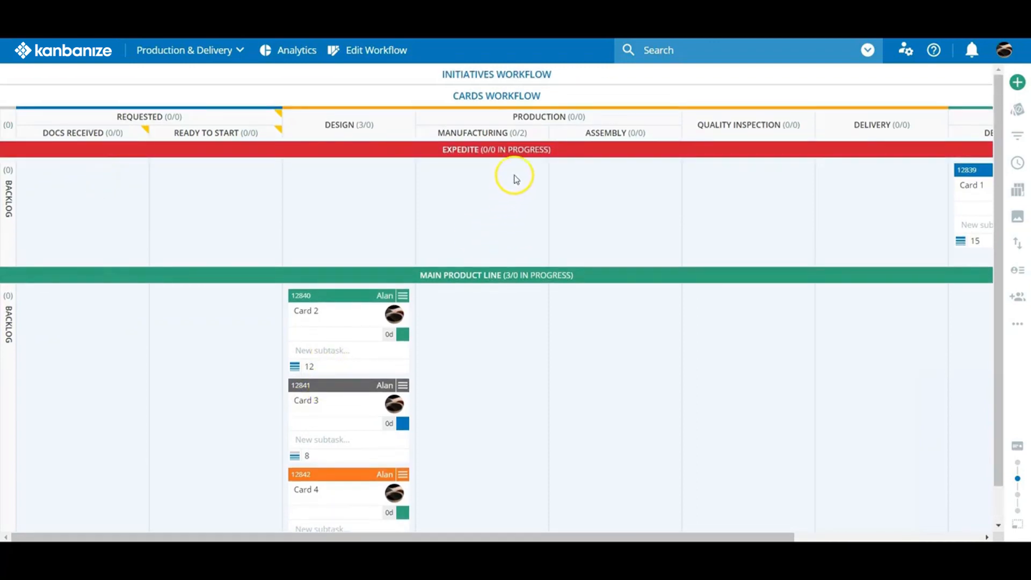
{"action": "mouse_move", "coordinate": [522, 139]}
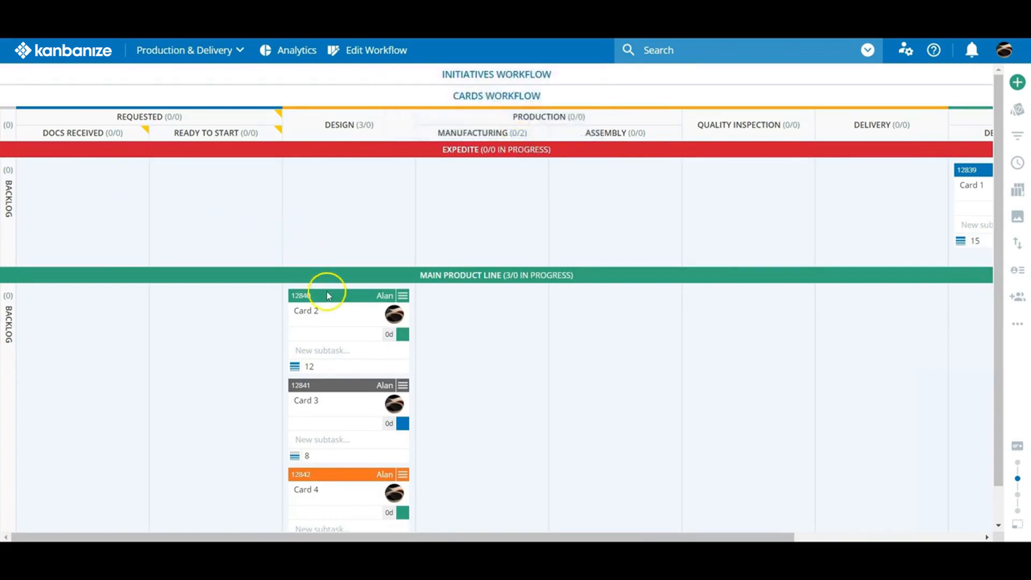
{"action": "left_click_drag", "start_coordinate": [329, 295], "coordinate": [453, 334]}
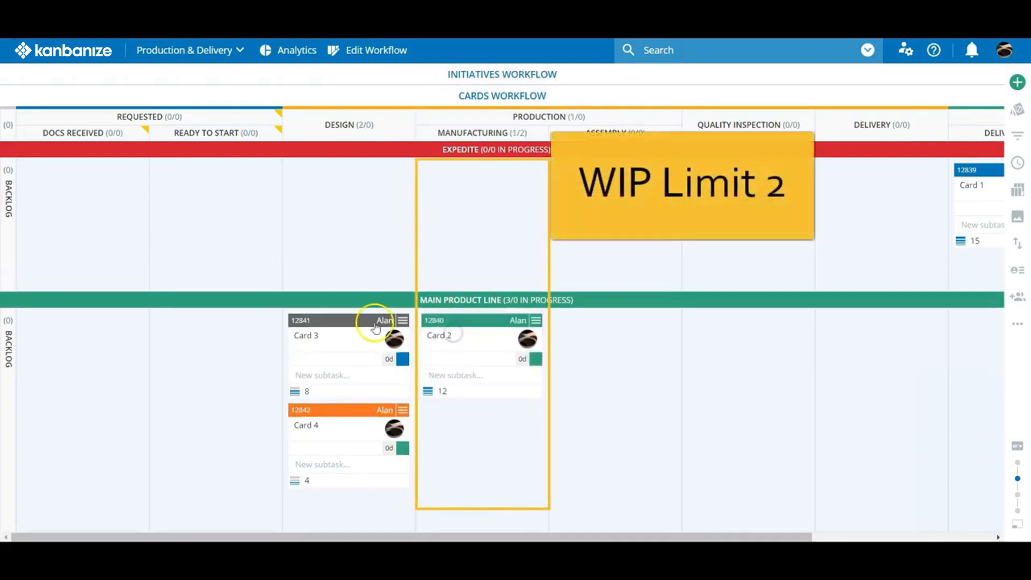
{"action": "left_click_drag", "start_coordinate": [338, 323], "coordinate": [471, 458]}
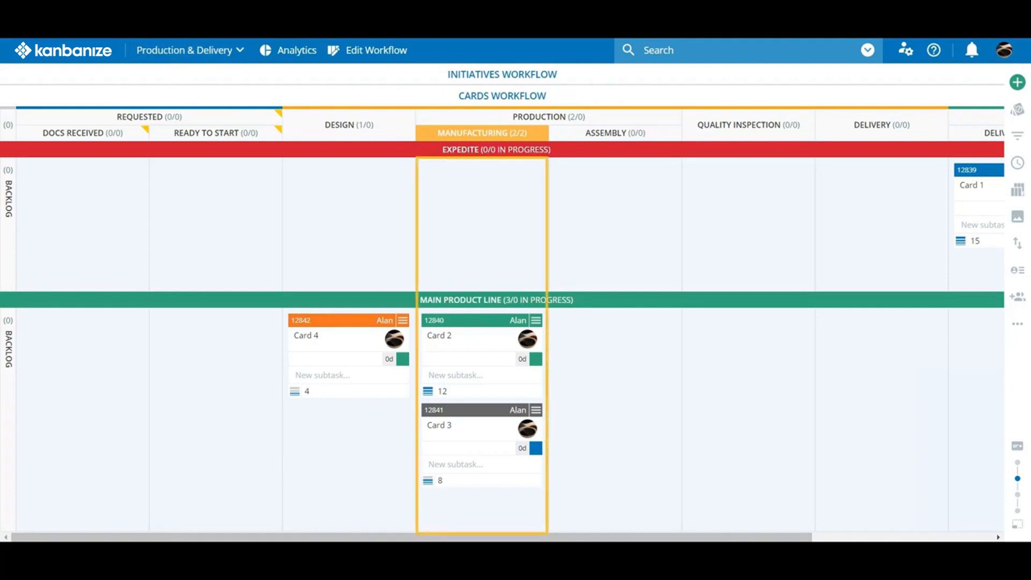
Try to move Card 4 from Design into the Manufacturing column beyond its WIP limit of 2.
{"action": "left_click", "coordinate": [325, 322]}
{"action": "left_click_drag", "start_coordinate": [325, 323], "coordinate": [453, 444]}
{"action": "left_click", "coordinate": [633, 150]}
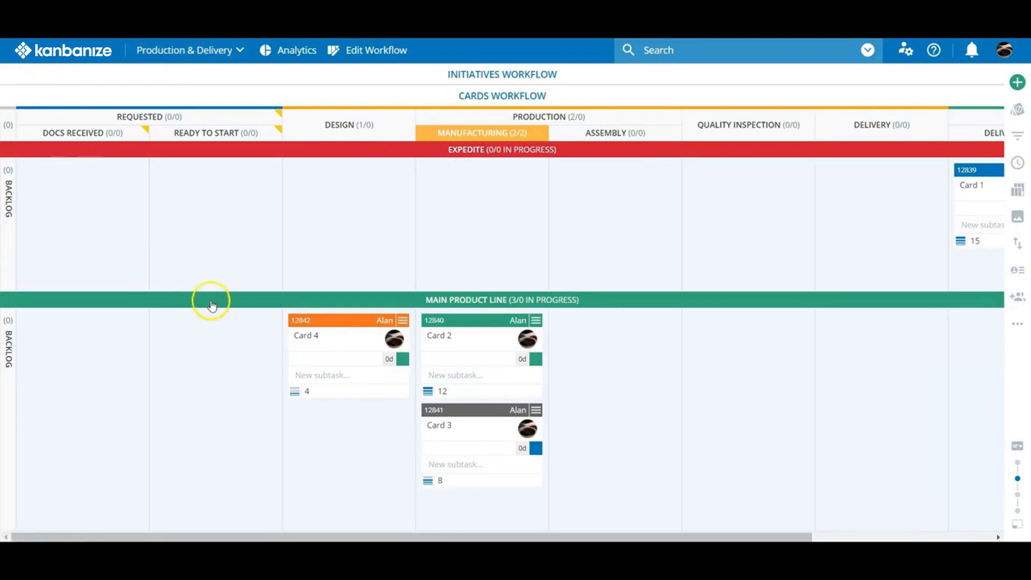
Move Card 4 into Manufacturing and submit helping a colleague as the reason for exceeding the WIP limit.
{"action": "left_click_drag", "start_coordinate": [331, 321], "coordinate": [459, 457]}
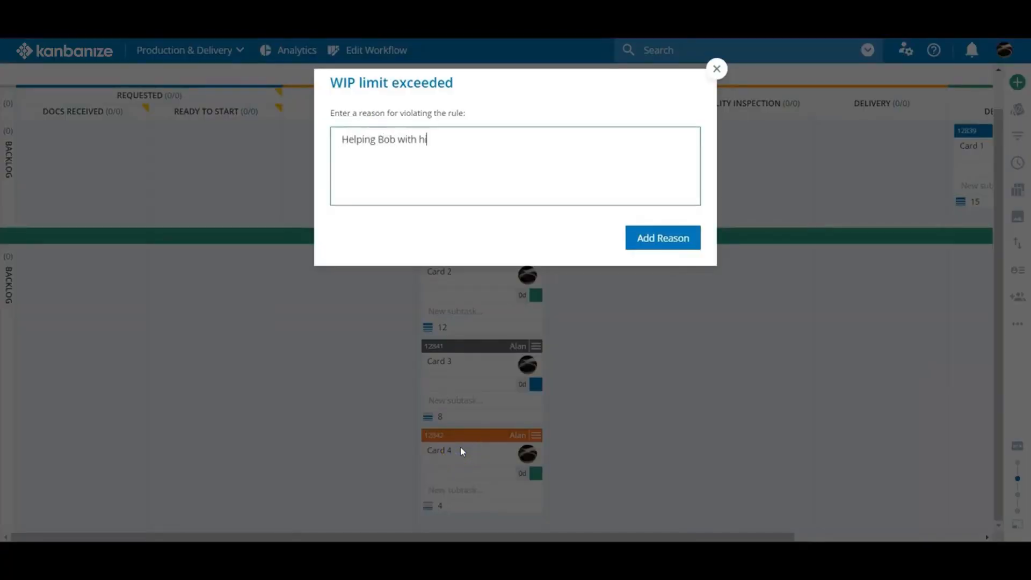
{"action": "left_click", "coordinate": [655, 239]}
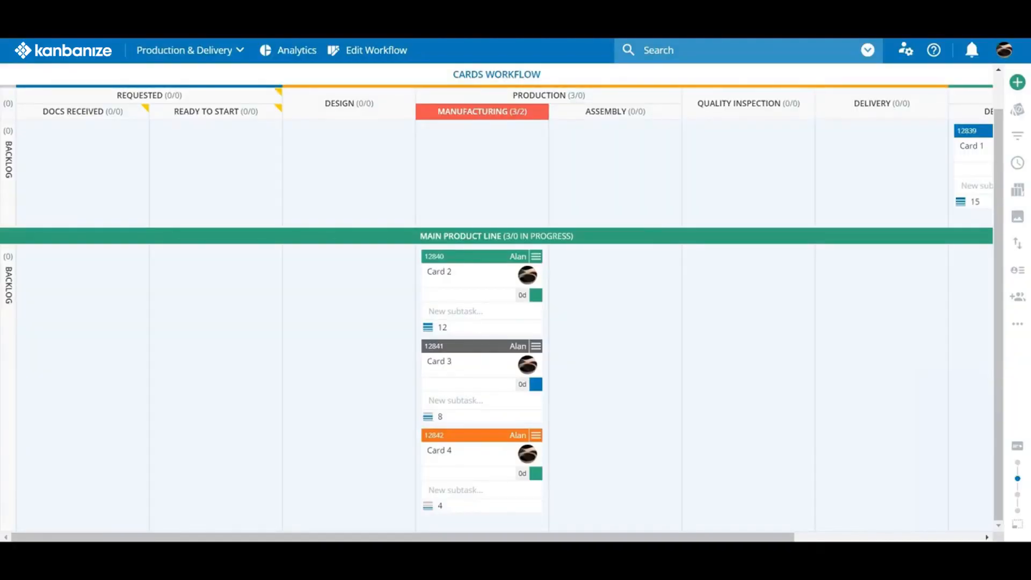
Move Cards 2, 3 and 4 from Manufacturing through the remaining process columns into Delivered.
{"action": "left_click_drag", "start_coordinate": [460, 257], "coordinate": [586, 298]}
{"action": "left_click_drag", "start_coordinate": [440, 426], "coordinate": [573, 428]}
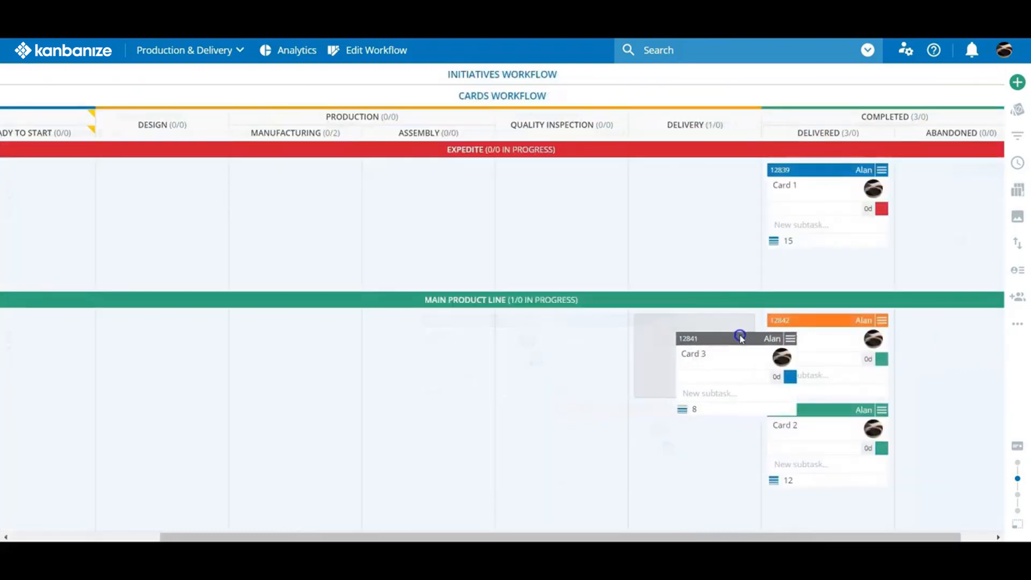
{"action": "left_click_drag", "start_coordinate": [739, 338], "coordinate": [852, 303]}
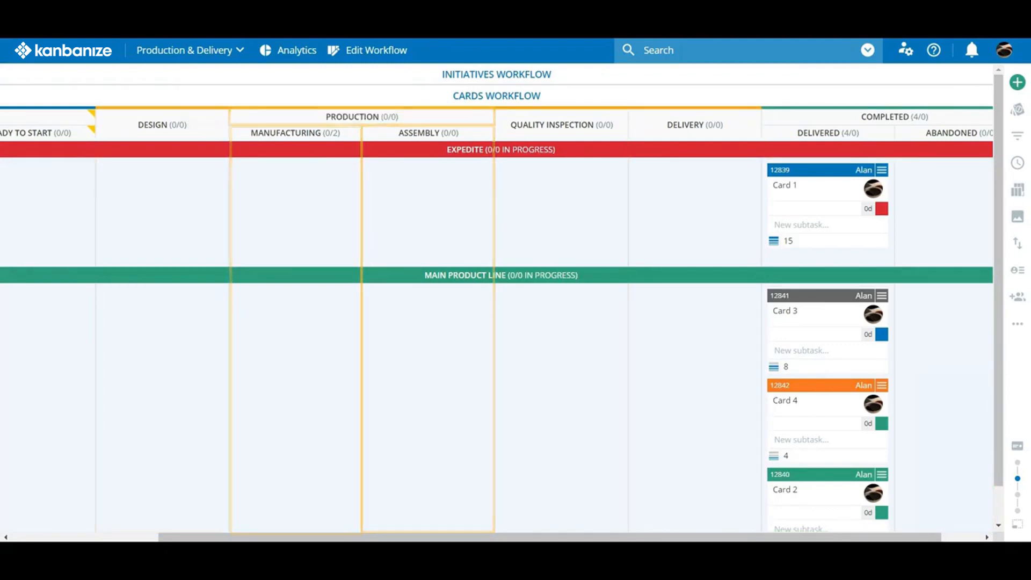
Open the workflow editor for the Production & Delivery board.
{"action": "left_click", "coordinate": [286, 536]}
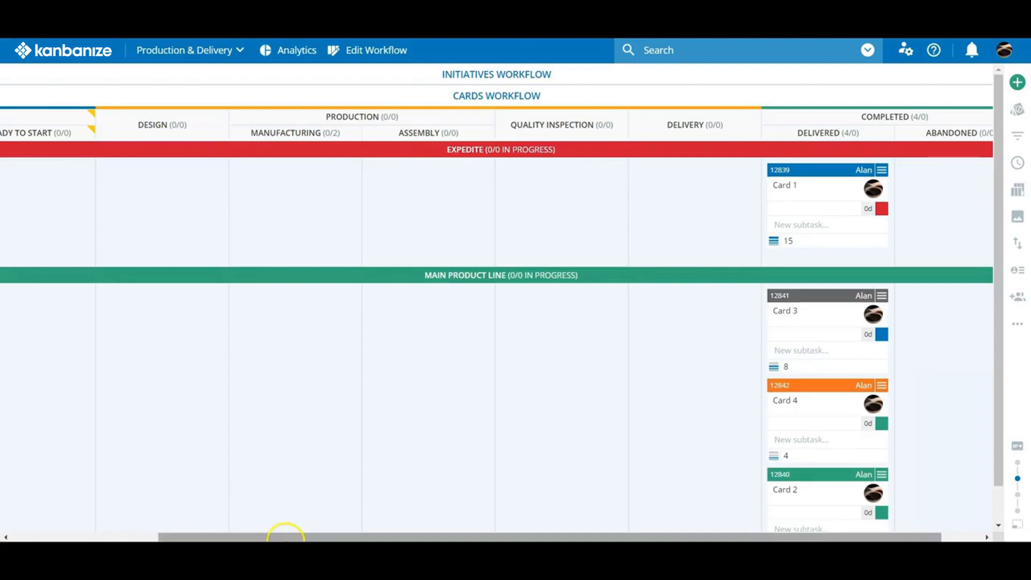
{"action": "left_click_drag", "start_coordinate": [285, 537], "coordinate": [127, 523]}
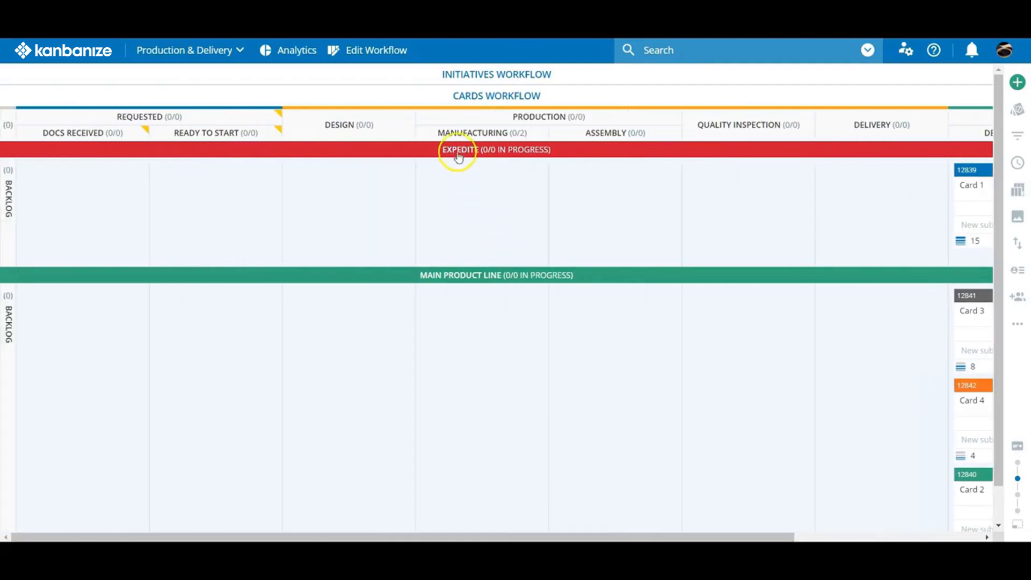
{"action": "mouse_move", "coordinate": [458, 156]}
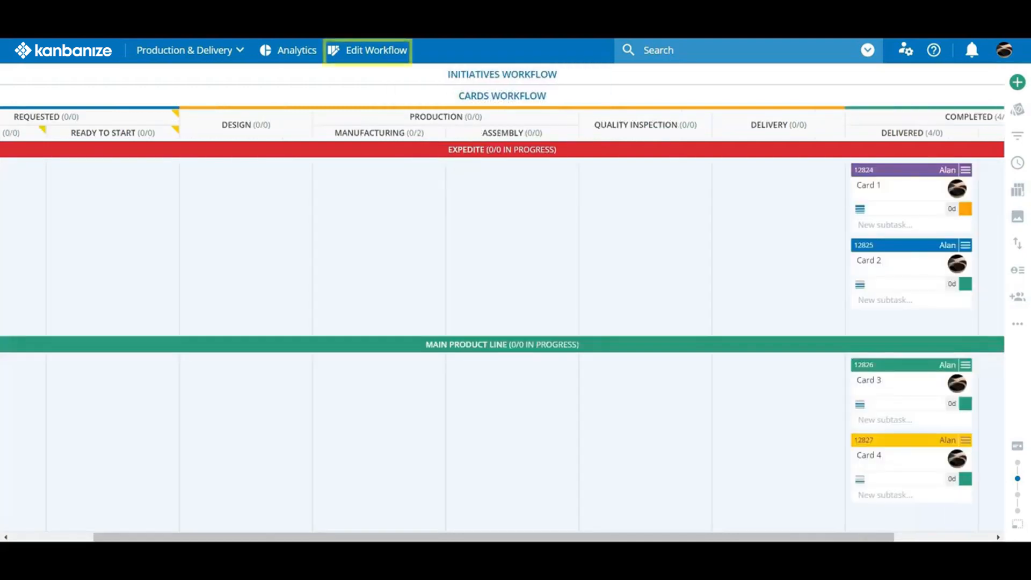
{"action": "left_click", "coordinate": [383, 53]}
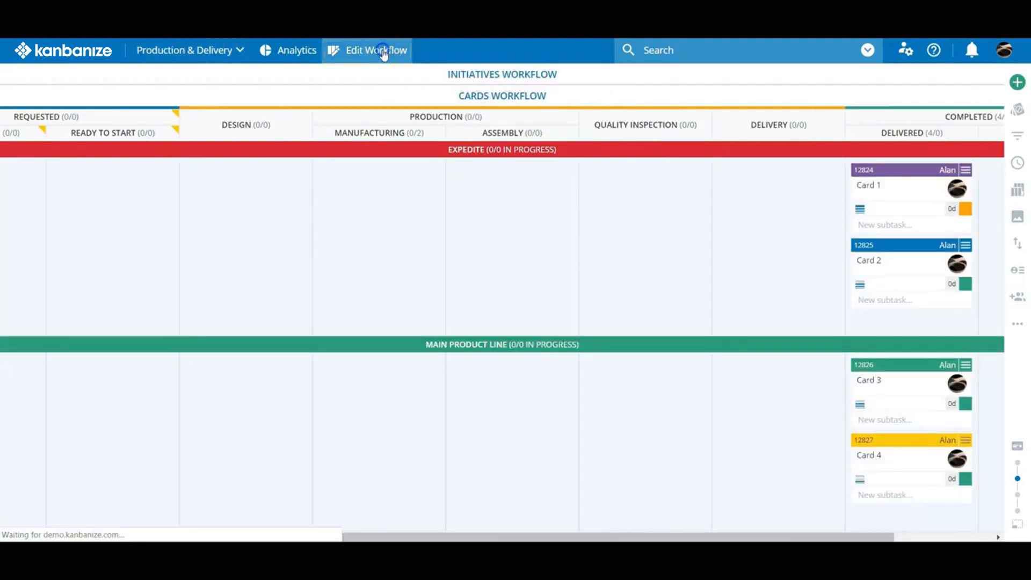
Merge the Expedite swimlane's Manufacturing and Assembly cells, keeping Manufacturing as the primary column.
{"action": "left_click_drag", "start_coordinate": [675, 385], "coordinate": [838, 375]}
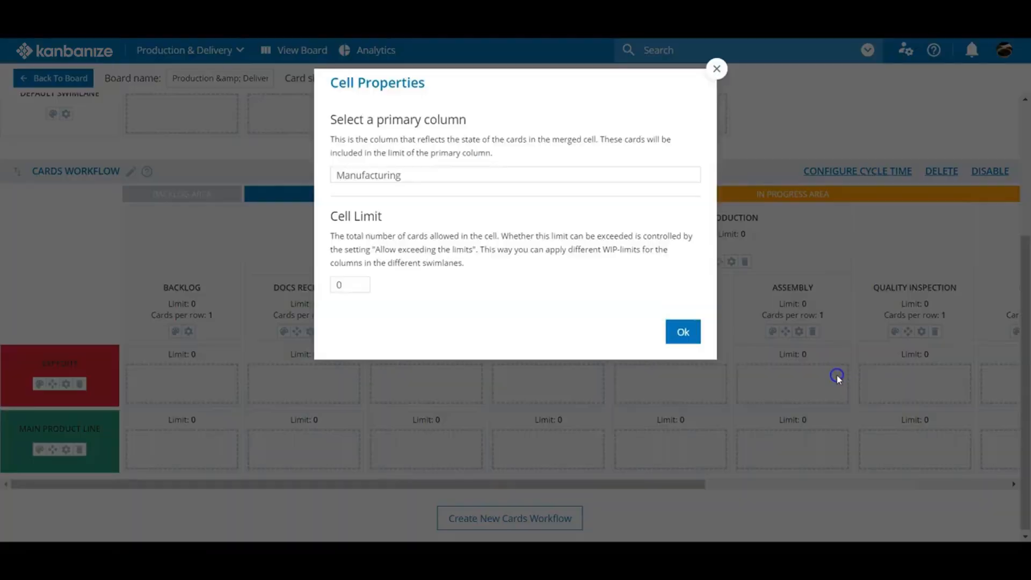
{"action": "left_click", "coordinate": [688, 332]}
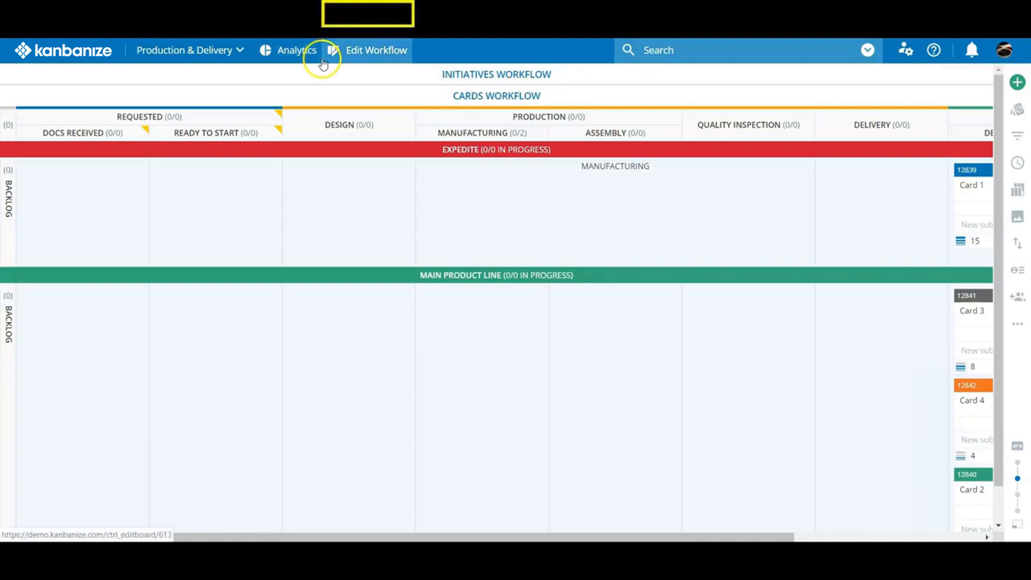
Set the Manufacturing column's WIP limit to 3 in the Cards workflow editor and return to the board.
{"action": "left_click", "coordinate": [369, 54]}
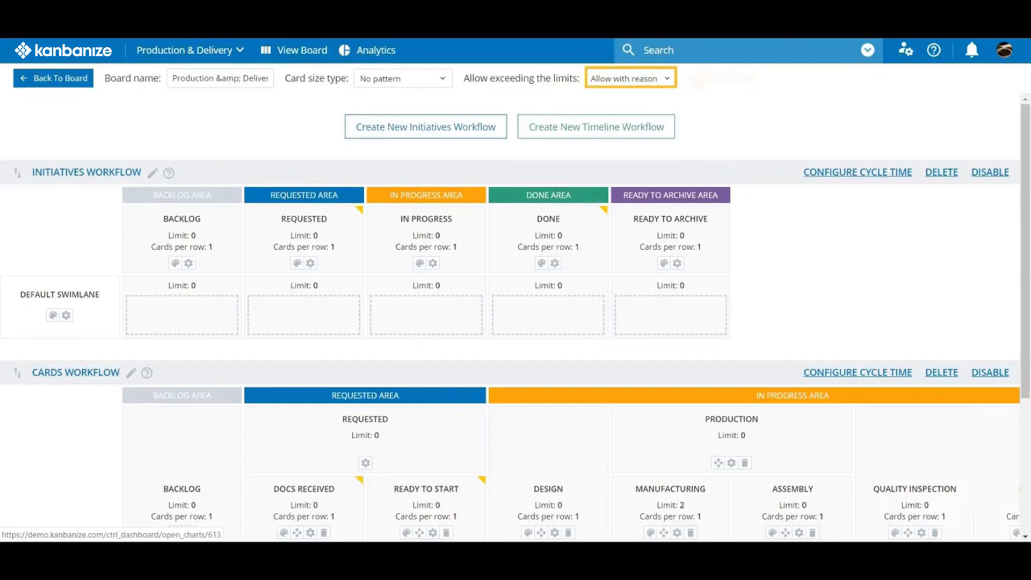
{"action": "scroll", "coordinate": [621, 311], "scroll_direction": "down", "scroll_amount": 1}
{"action": "scroll", "coordinate": [621, 311], "scroll_direction": "down", "scroll_amount": 2}
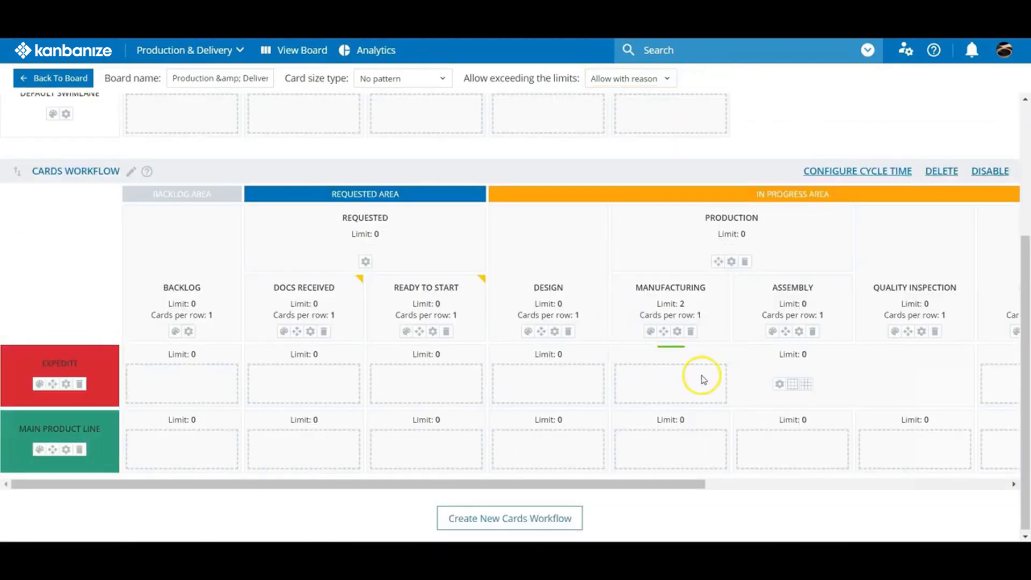
{"action": "left_click", "coordinate": [681, 302]}
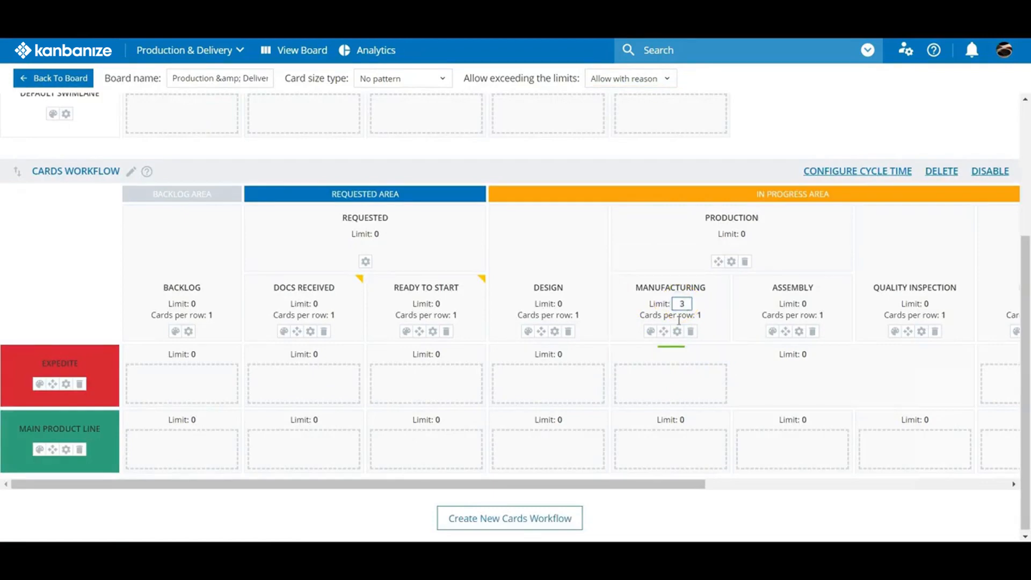
{"action": "left_click", "coordinate": [694, 310]}
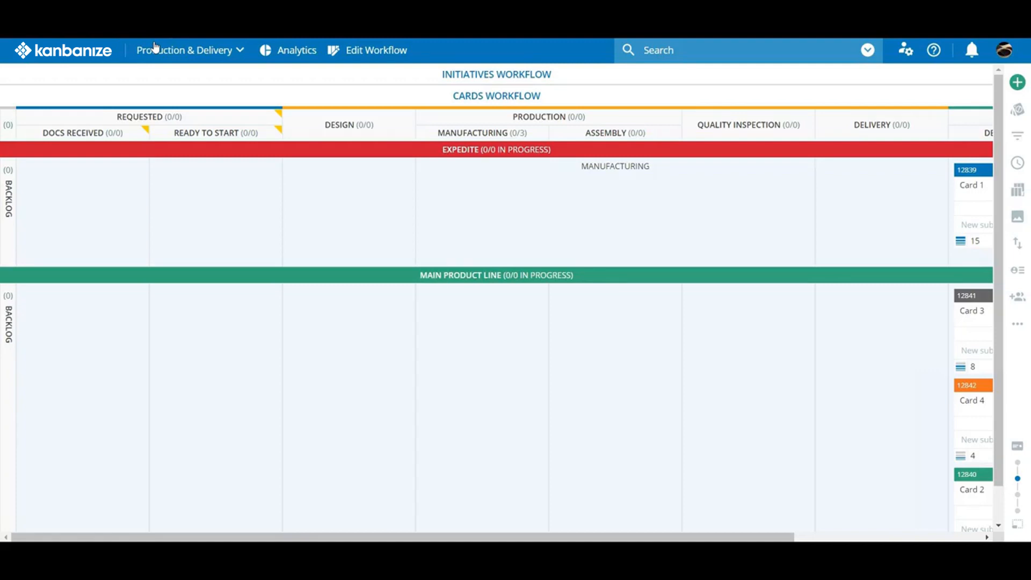
Expand the Initiatives workflow and create an initiative titled "A Very Big Thing" in its Requested column.
{"action": "left_click", "coordinate": [847, 202]}
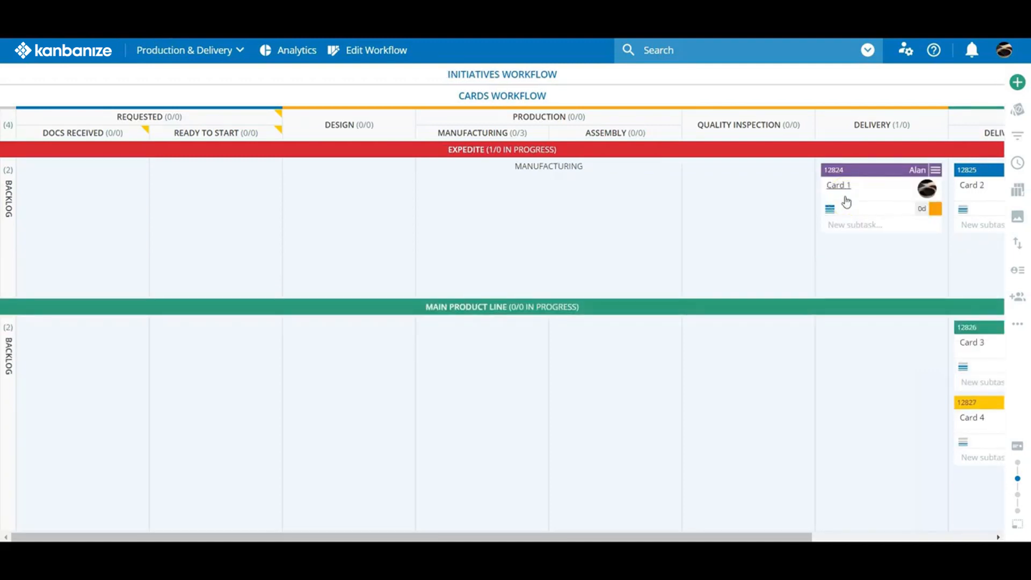
{"action": "left_click", "coordinate": [488, 75]}
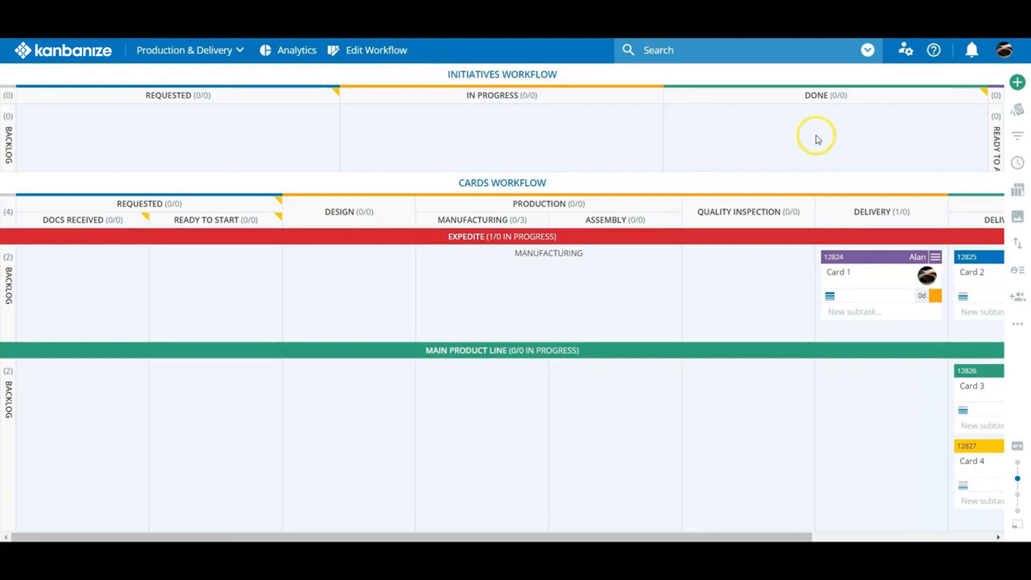
{"action": "left_click", "coordinate": [224, 146]}
{"action": "type", "text": "A"}
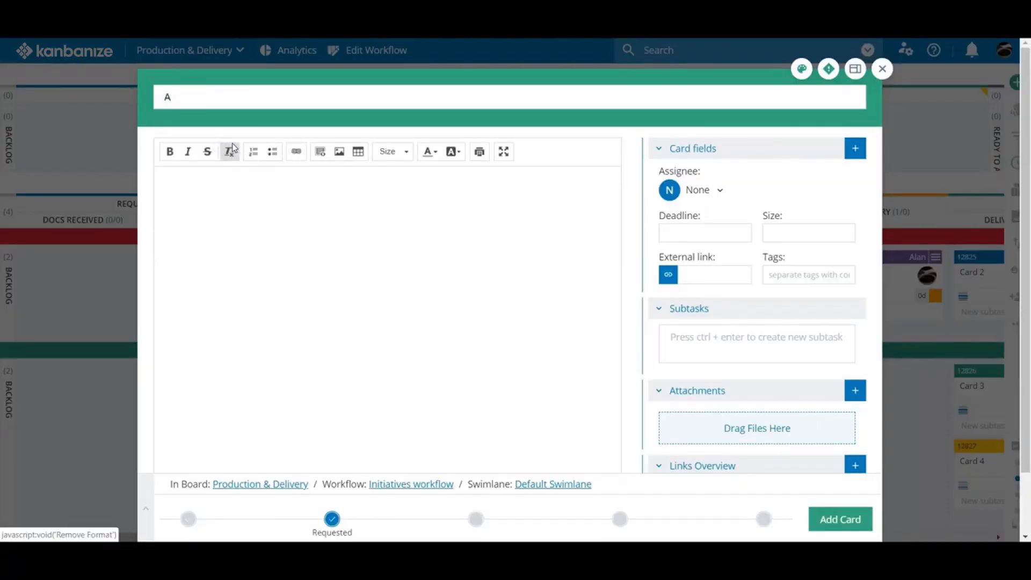
{"action": "type", "text": "ver"}
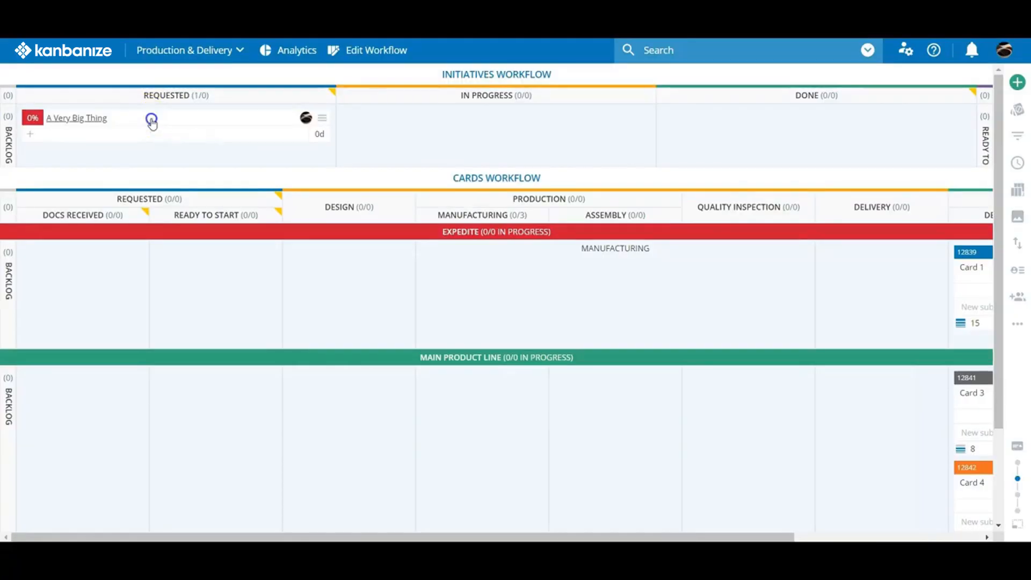
Create an assigned child card titled "A VERY BIG THING PART 1" from the initiative in the Expedite swimlane's Docs Received column.
{"action": "left_click_drag", "start_coordinate": [150, 120], "coordinate": [104, 276]}
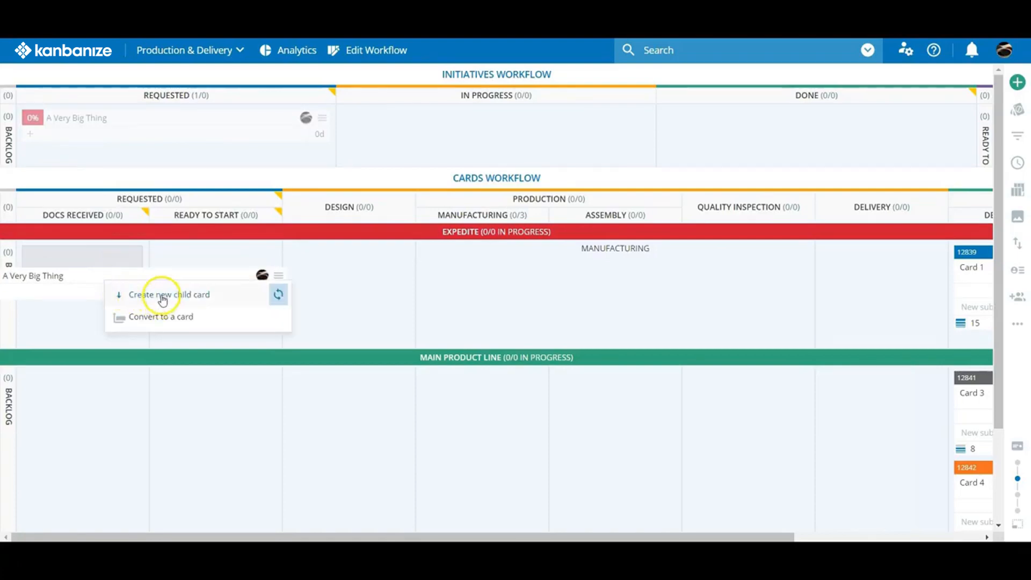
{"action": "left_click", "coordinate": [161, 295]}
{"action": "type", "text": "A VERY BIG THING PART"}
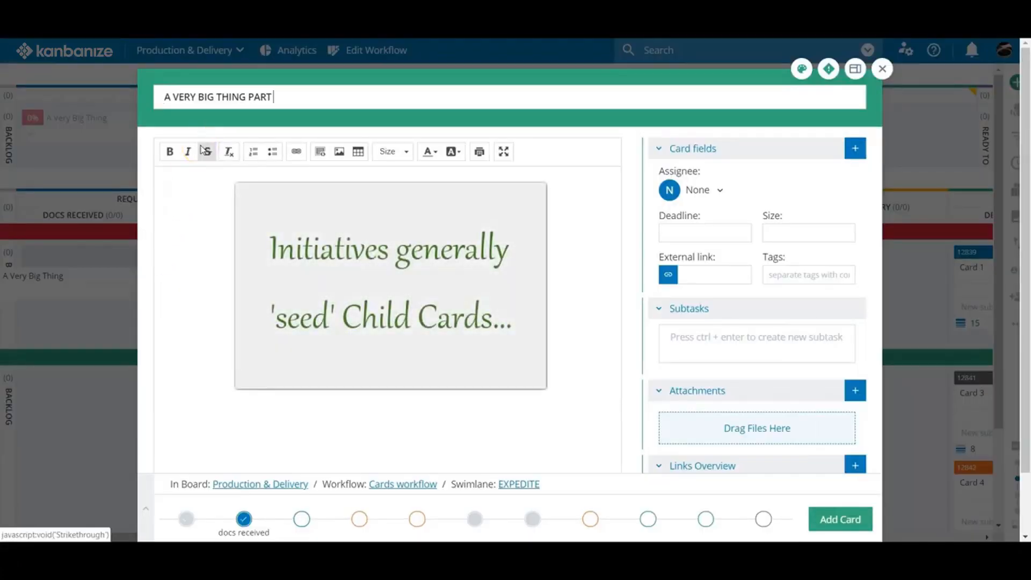
{"action": "type", "text": " 1"}
{"action": "left_click", "coordinate": [698, 189]}
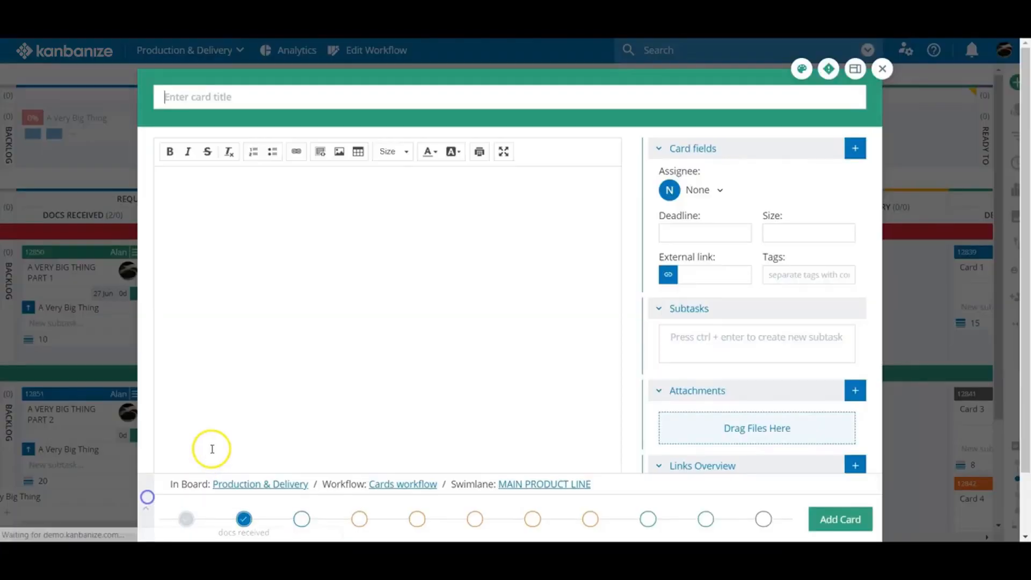
Add a yellow child card "A VERY BIG THING PART 3" to Main Product Line with text "description", a priority, an assignee and size 30.
{"action": "type", "text": "A VERY BIG THING PART 3"}
{"action": "left_click", "coordinate": [270, 176]}
{"action": "type", "text": "description"}
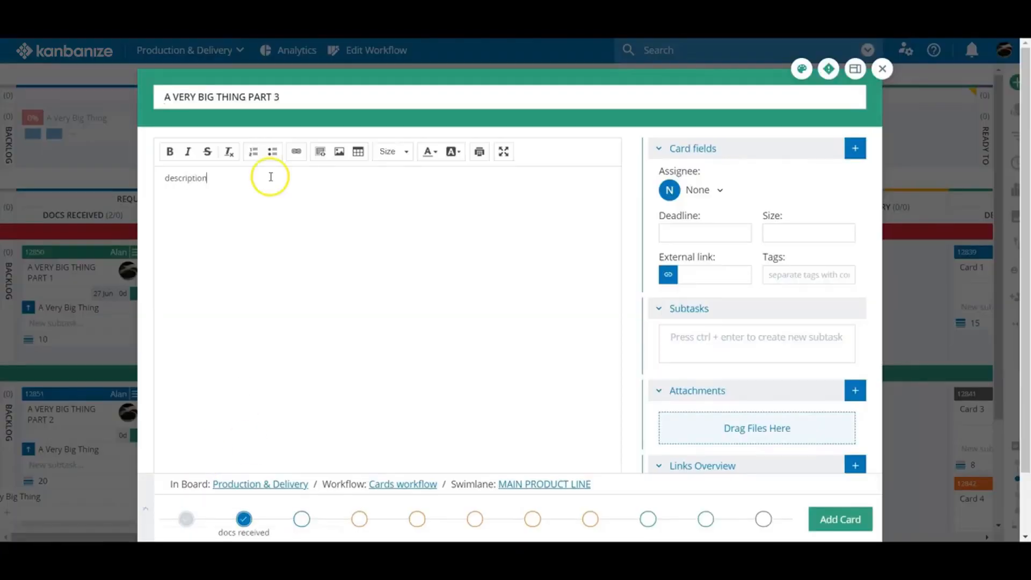
{"action": "left_click", "coordinate": [828, 69]}
{"action": "left_click", "coordinate": [802, 70]}
{"action": "left_click", "coordinate": [884, 130]}
{"action": "left_click", "coordinate": [789, 232]}
{"action": "type", "text": "30"}
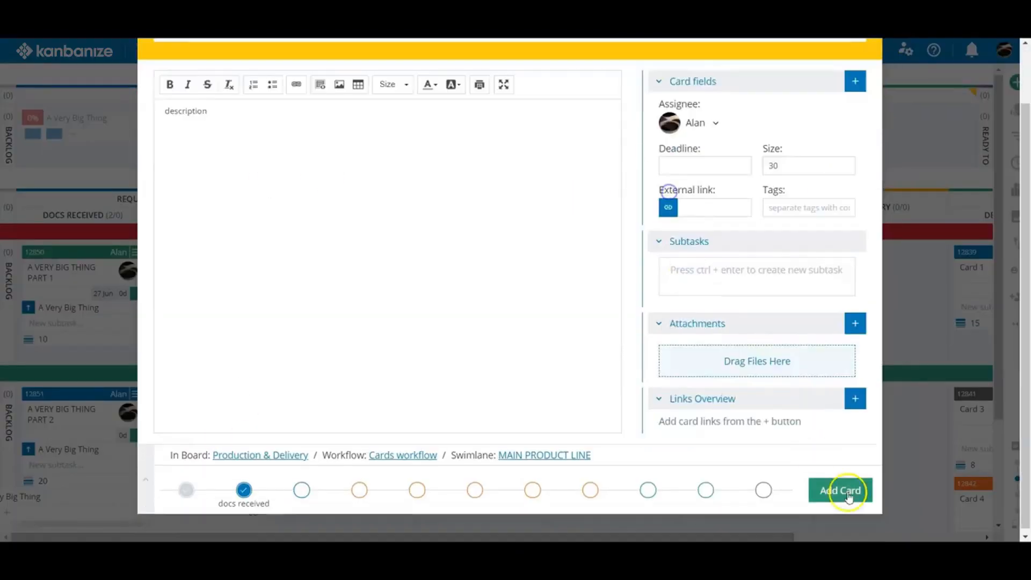
{"action": "left_click", "coordinate": [841, 520]}
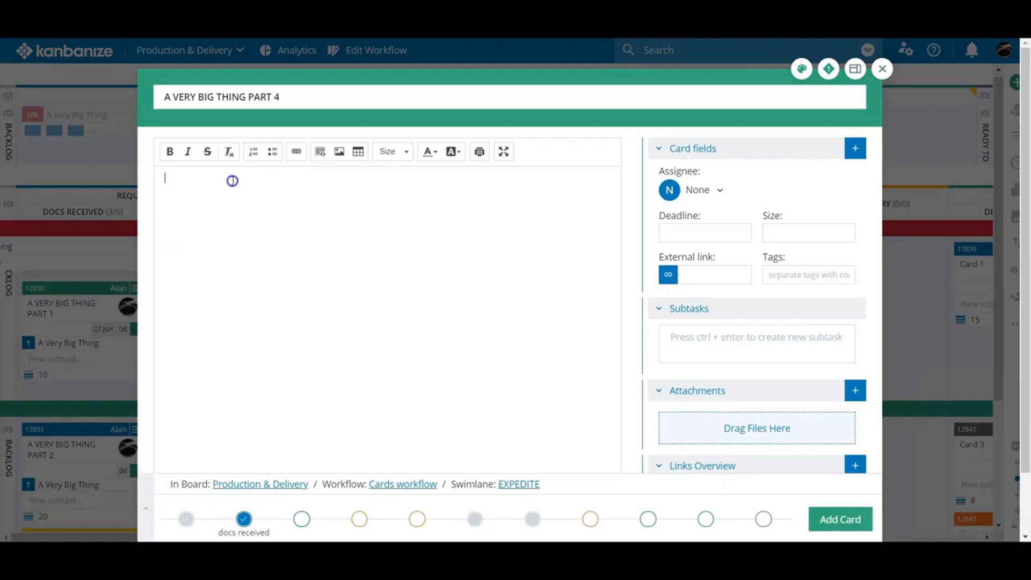
Complete the Expedite child card "A VERY BIG THING PART 4" with text "description", an assignee, size 40 and red colour, and add it.
{"action": "type", "text": "description"}
{"action": "left_click", "coordinate": [698, 189]}
{"action": "left_click", "coordinate": [672, 237]}
{"action": "left_click", "coordinate": [780, 234]}
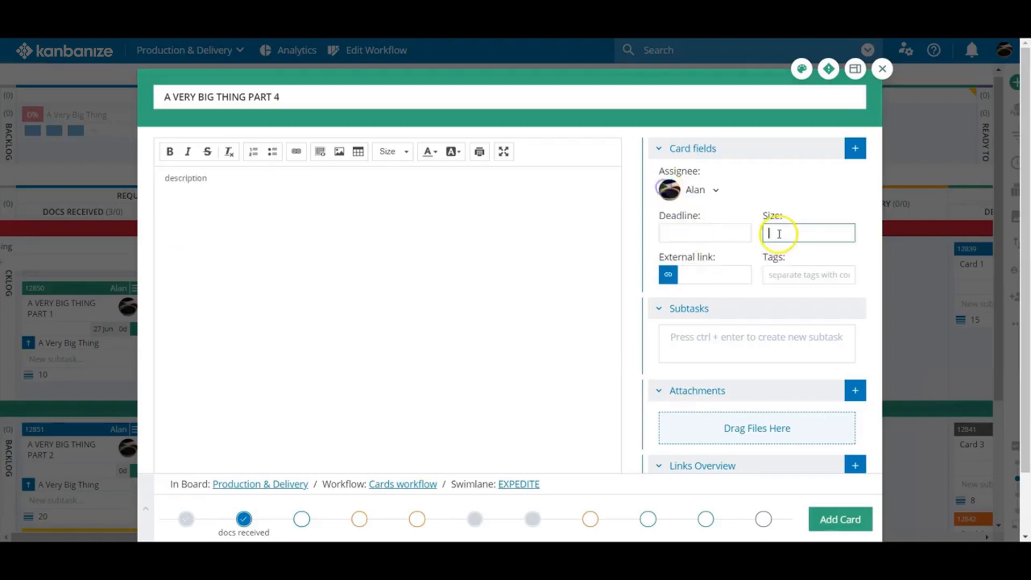
{"action": "type", "text": "40"}
{"action": "left_click", "coordinate": [802, 69]}
{"action": "left_click", "coordinate": [948, 134]}
{"action": "left_click", "coordinate": [841, 519]}
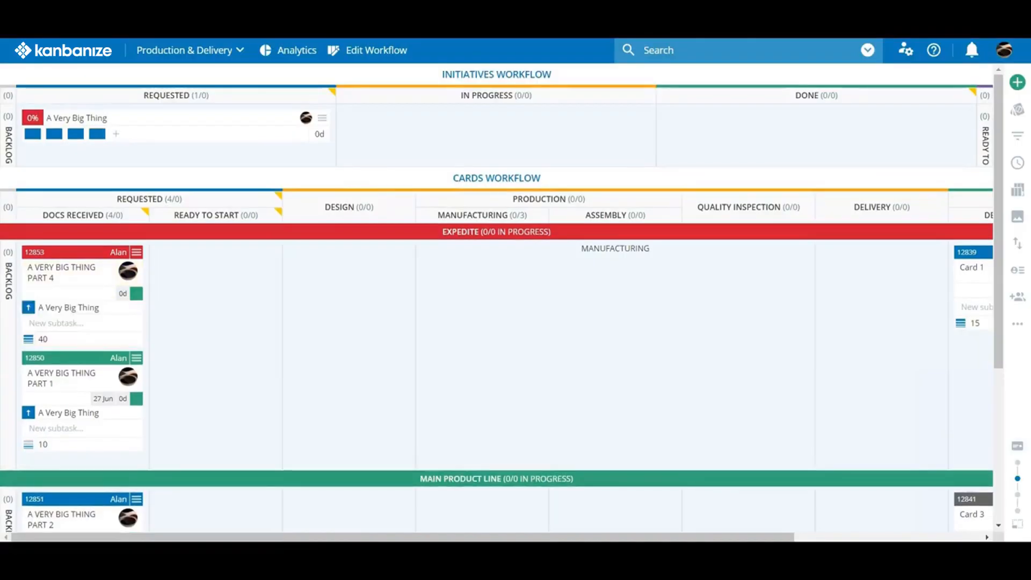
Move child card Part 1 from Docs Received through Ready to Start into Design.
{"action": "scroll", "coordinate": [497, 300], "scroll_direction": "down", "scroll_amount": 3}
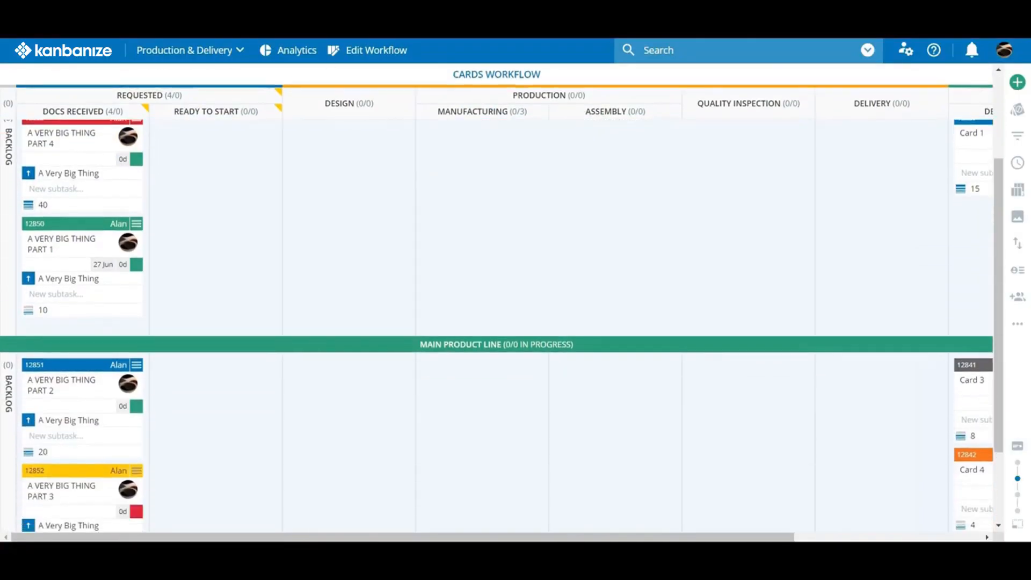
{"action": "scroll", "coordinate": [497, 322], "scroll_direction": "down", "scroll_amount": 1}
{"action": "scroll", "coordinate": [497, 322], "scroll_direction": "up", "scroll_amount": 1}
{"action": "scroll", "coordinate": [497, 322], "scroll_direction": "down", "scroll_amount": 1}
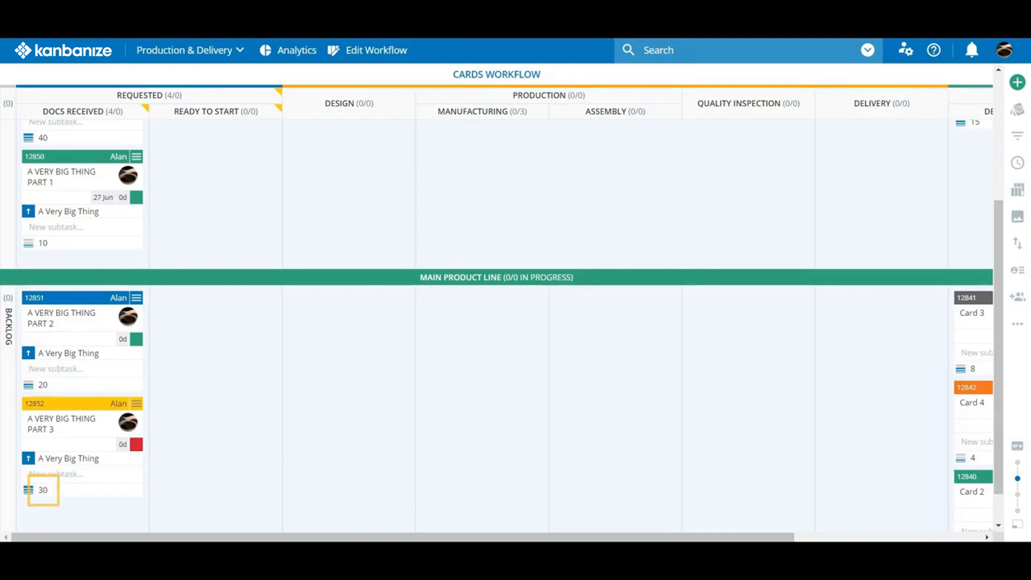
{"action": "scroll", "coordinate": [63, 312], "scroll_direction": "up", "scroll_amount": 3}
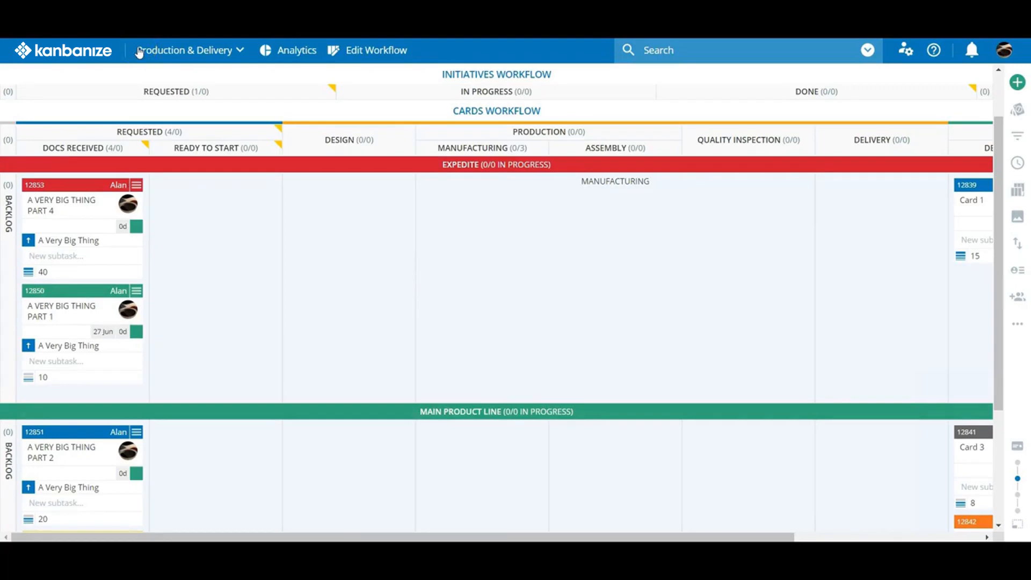
{"action": "left_click", "coordinate": [105, 289]}
{"action": "left_click_drag", "start_coordinate": [106, 290], "coordinate": [220, 290]}
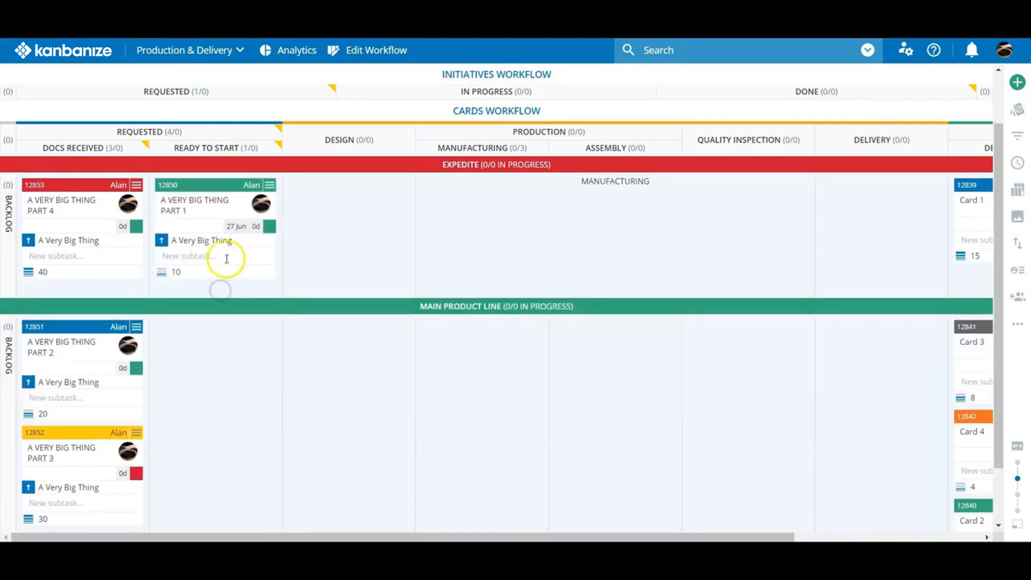
{"action": "scroll", "coordinate": [250, 211], "scroll_direction": "up", "scroll_amount": 2}
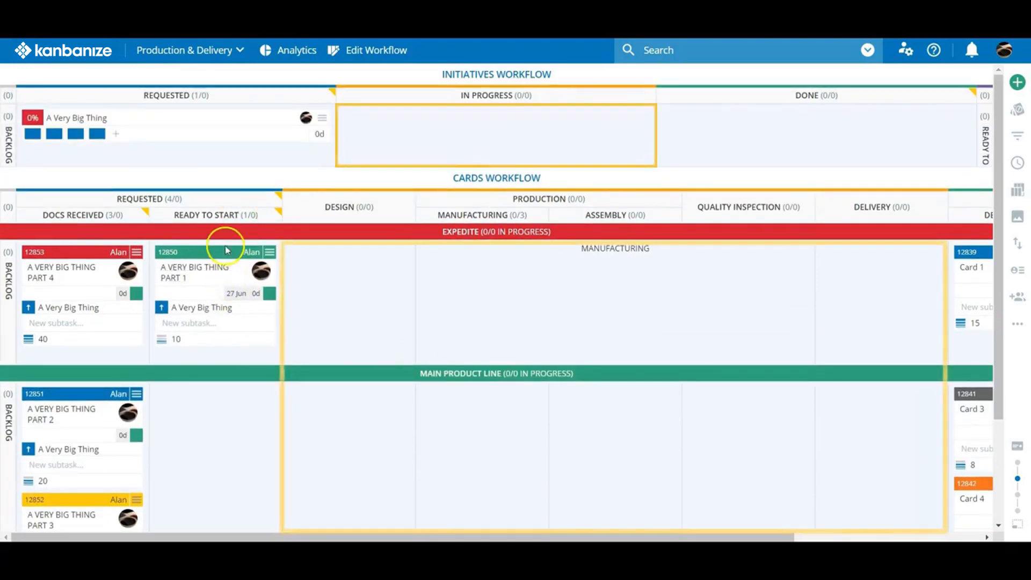
{"action": "left_click_drag", "start_coordinate": [226, 250], "coordinate": [349, 264]}
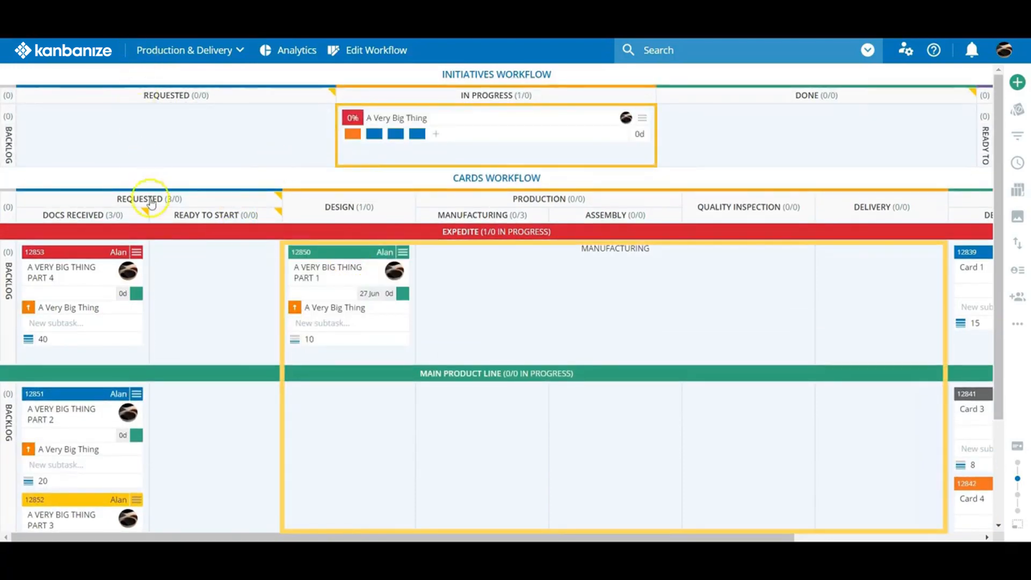
Move child card Part 2 through Design into Assembly, Part 1 into Delivery, and Parts 3 and 4 into Design.
{"action": "left_click_drag", "start_coordinate": [63, 398], "coordinate": [341, 437]}
{"action": "left_click_drag", "start_coordinate": [336, 391], "coordinate": [594, 417]}
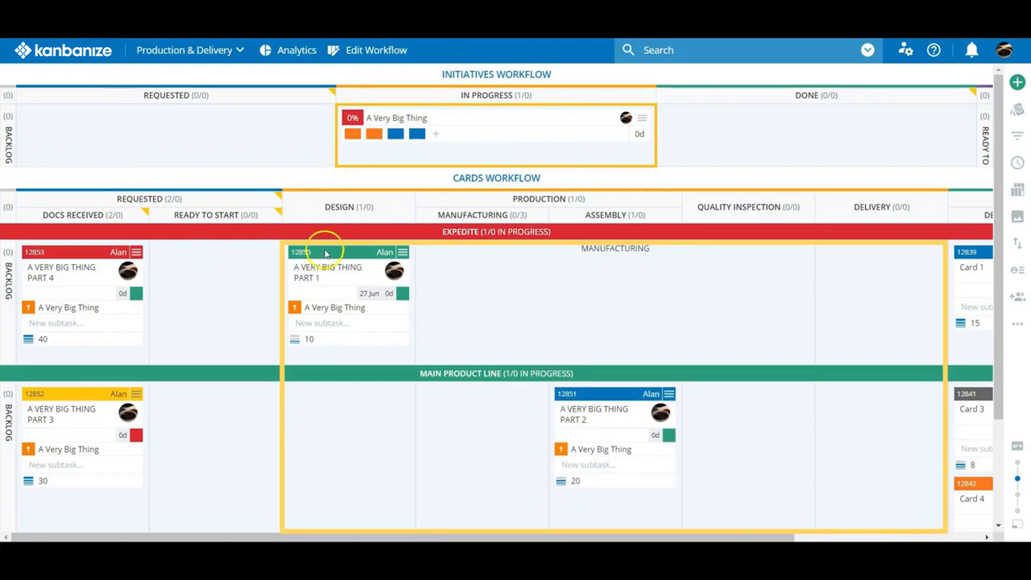
{"action": "left_click_drag", "start_coordinate": [321, 251], "coordinate": [859, 269]}
{"action": "left_click_drag", "start_coordinate": [75, 253], "coordinate": [210, 258]}
{"action": "left_click_drag", "start_coordinate": [84, 425], "coordinate": [350, 427]}
{"action": "left_click_drag", "start_coordinate": [210, 254], "coordinate": [344, 258]}
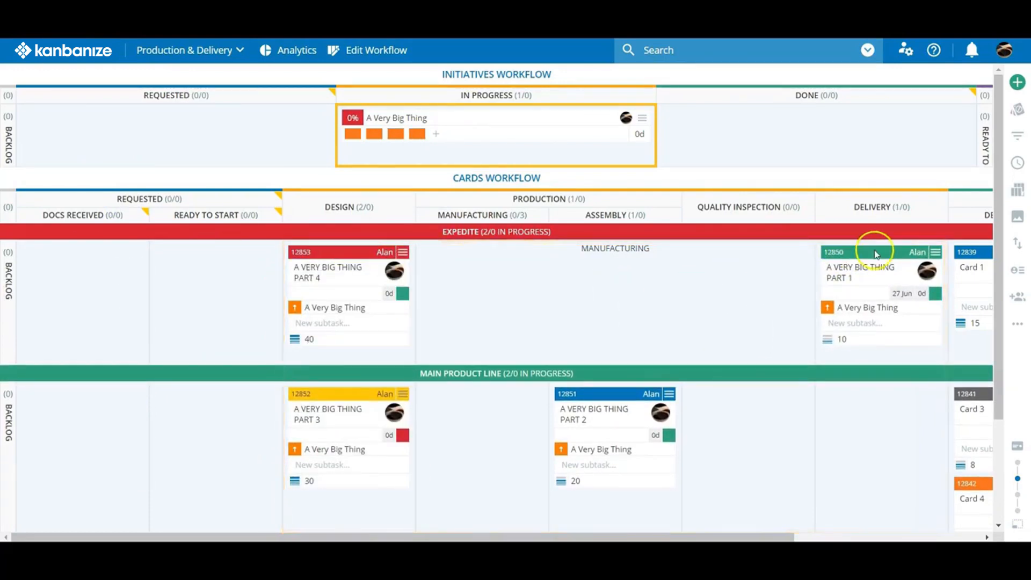
Move child card Part 1 from Delivery into Delivered, and Parts 3 and 4 from Design into Manufacturing.
{"action": "left_click_drag", "start_coordinate": [875, 254], "coordinate": [827, 245]}
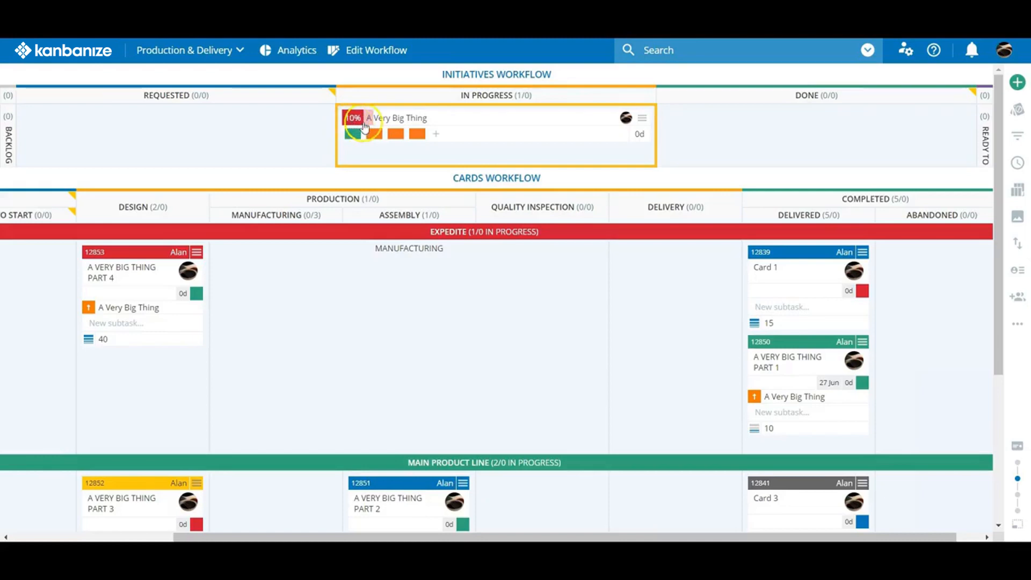
{"action": "mouse_move", "coordinate": [357, 138]}
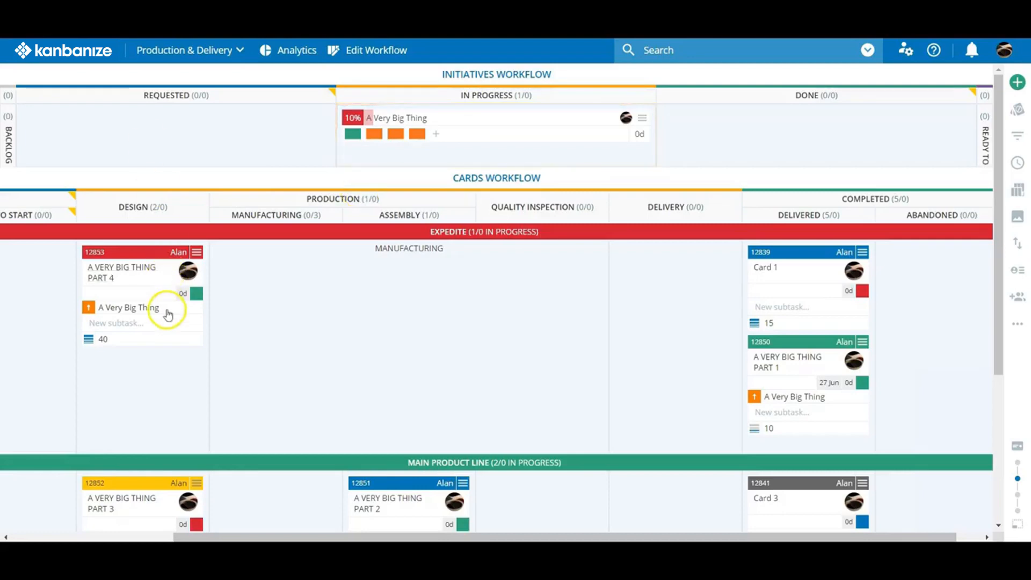
{"action": "left_click_drag", "start_coordinate": [128, 485], "coordinate": [230, 490]}
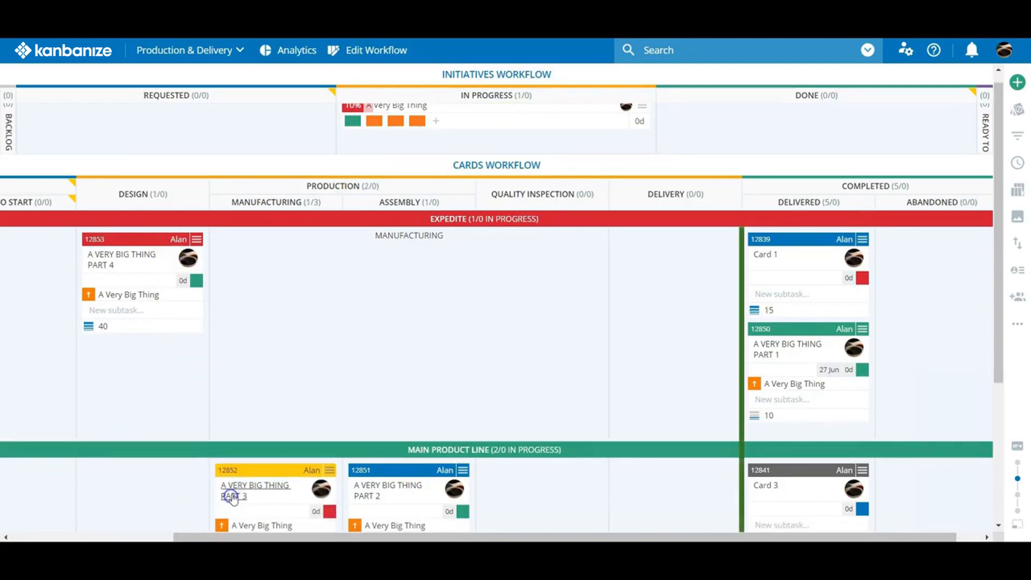
{"action": "left_click_drag", "start_coordinate": [129, 242], "coordinate": [262, 252]}
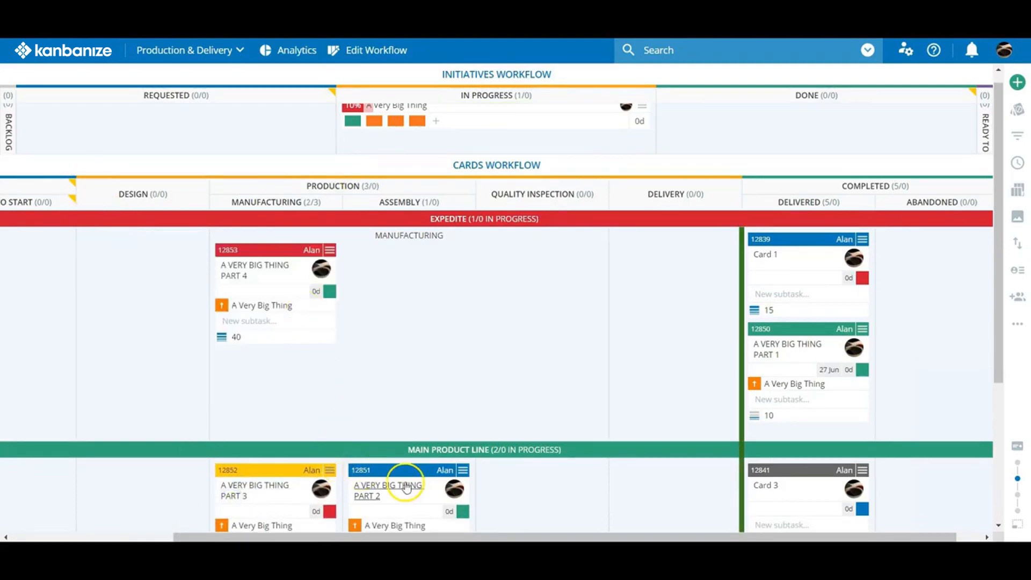
Move the remaining child cards, Parts 2, 3 and 4, into the Delivered column.
{"action": "left_click_drag", "start_coordinate": [404, 473], "coordinate": [644, 502]}
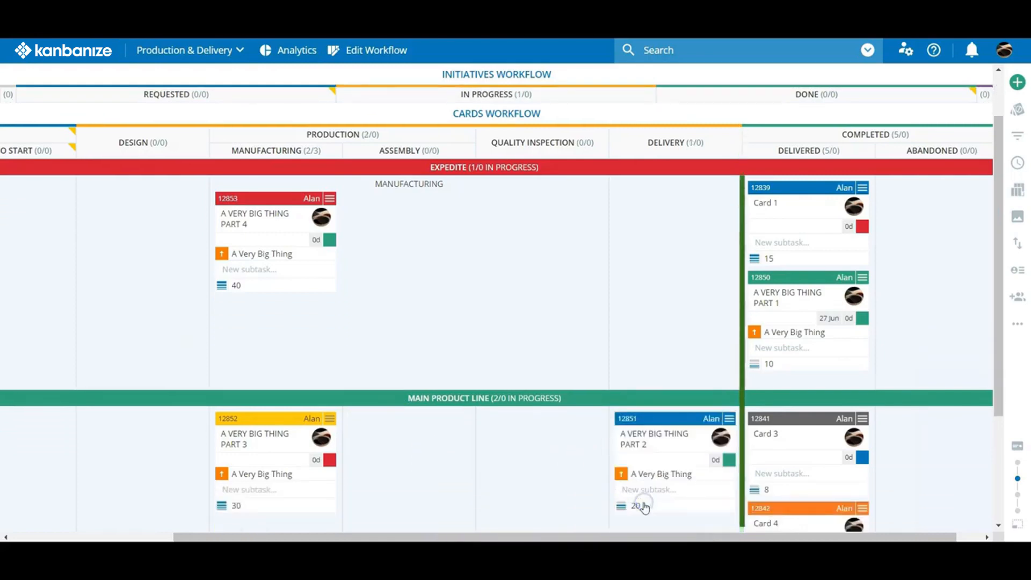
{"action": "left_click_drag", "start_coordinate": [685, 421], "coordinate": [822, 416]}
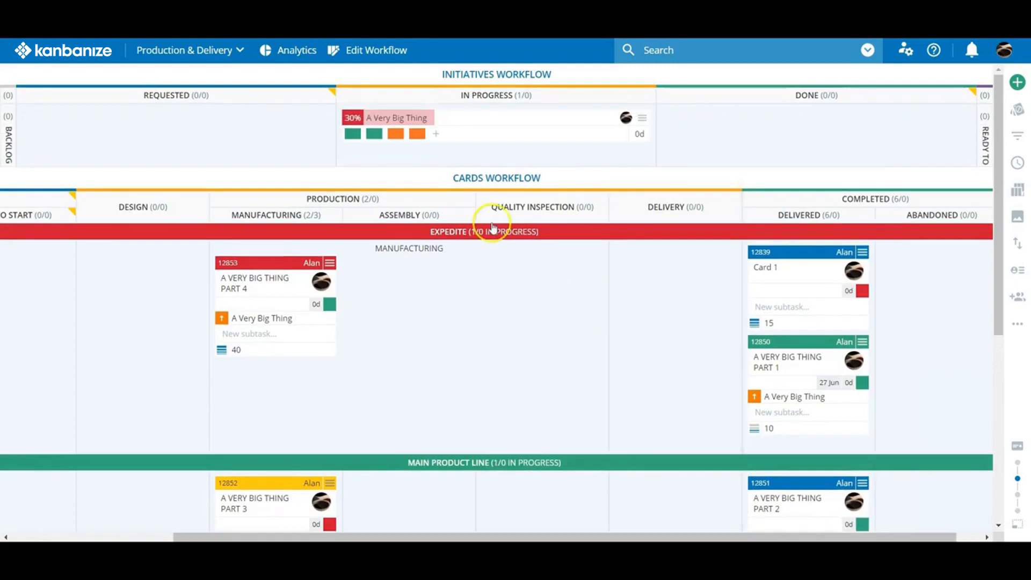
{"action": "left_click_drag", "start_coordinate": [248, 262], "coordinate": [776, 285]}
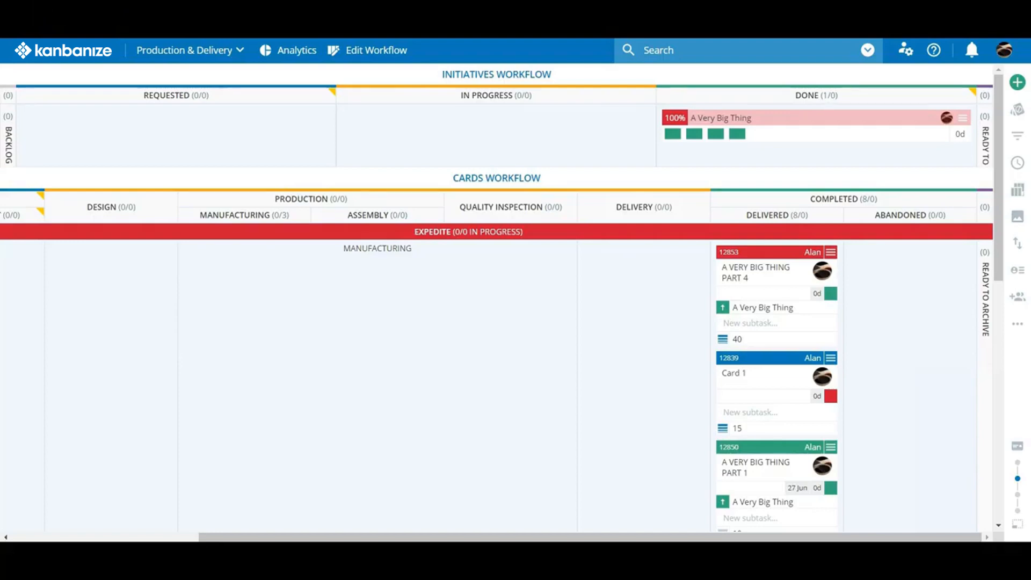
Return to the dashboard and look through the built-in templates in Manage Workspace Templates.
{"action": "left_click", "coordinate": [146, 50]}
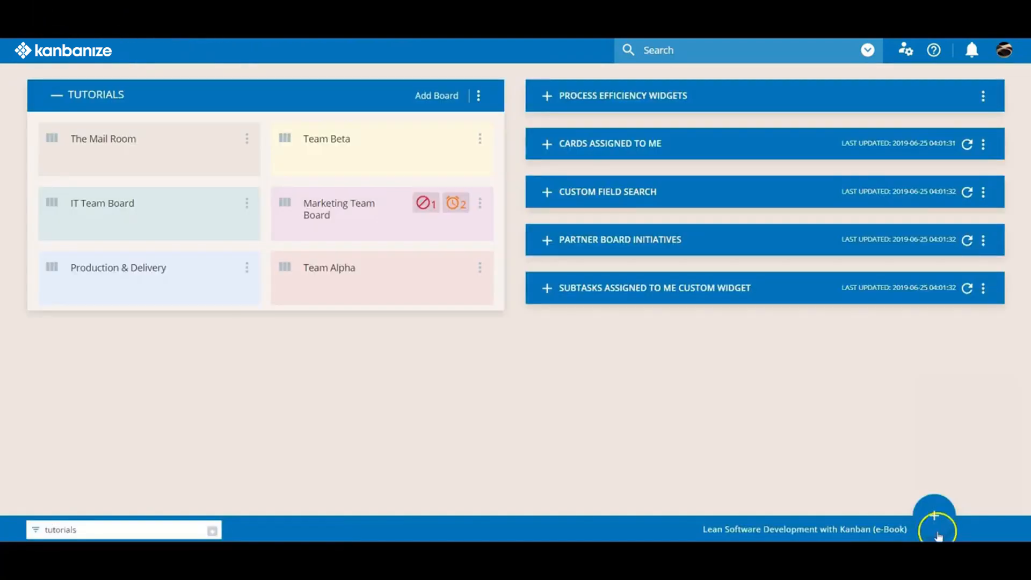
{"action": "left_click", "coordinate": [936, 532]}
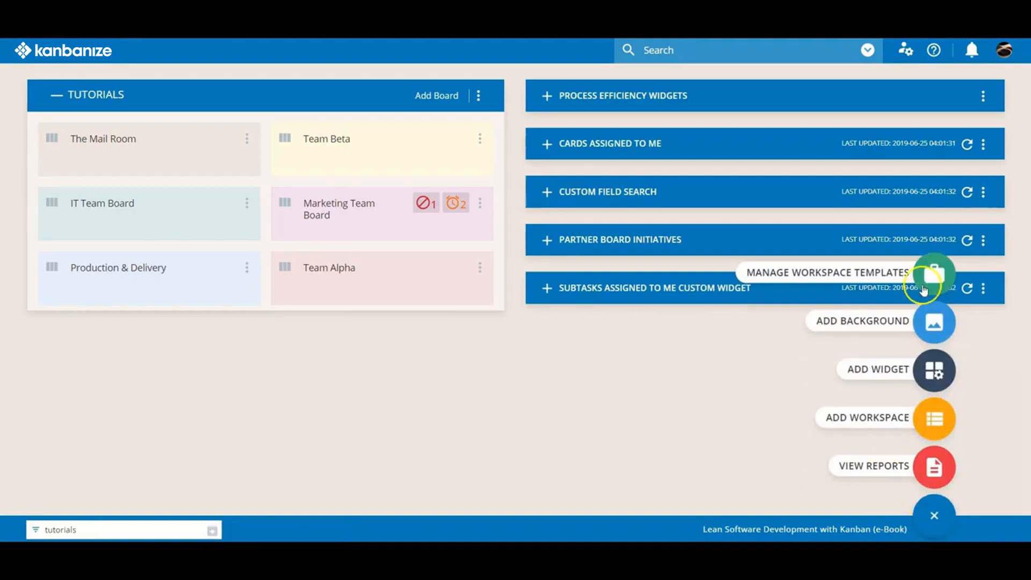
{"action": "left_click", "coordinate": [924, 290]}
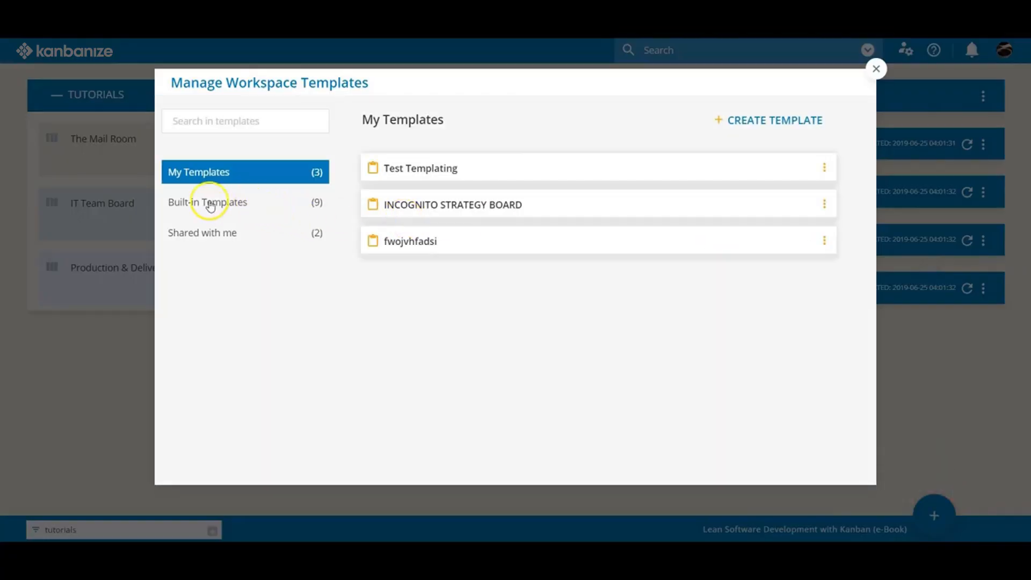
{"action": "left_click", "coordinate": [210, 207]}
{"action": "scroll", "coordinate": [449, 193], "scroll_direction": "down", "scroll_amount": 1}
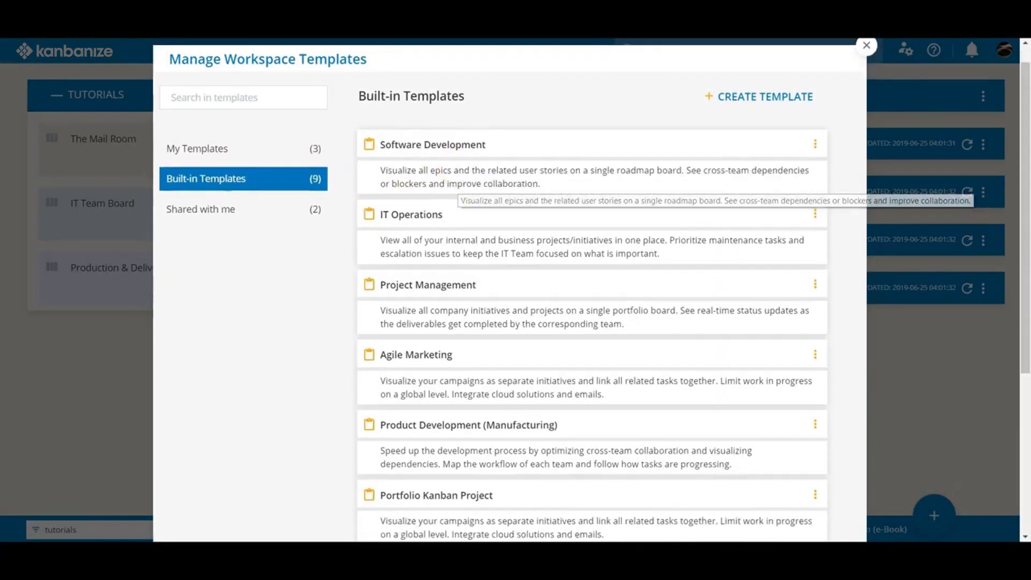
{"action": "scroll", "coordinate": [460, 197], "scroll_direction": "down", "scroll_amount": 4}
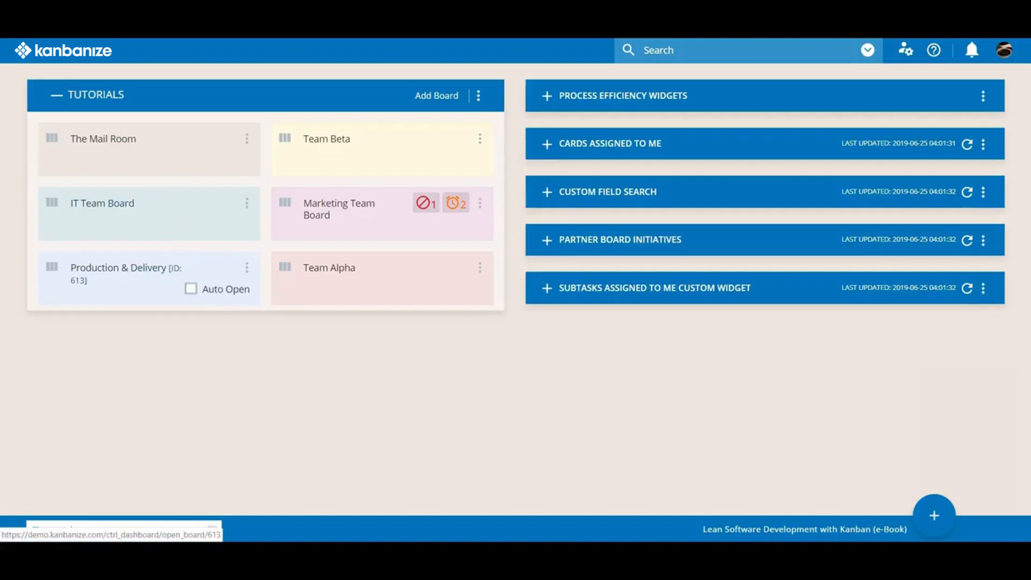
Open the Production & Delivery board and attach the Budget Required sticker to the A Very Big Thing initiative.
{"action": "left_click", "coordinate": [97, 264]}
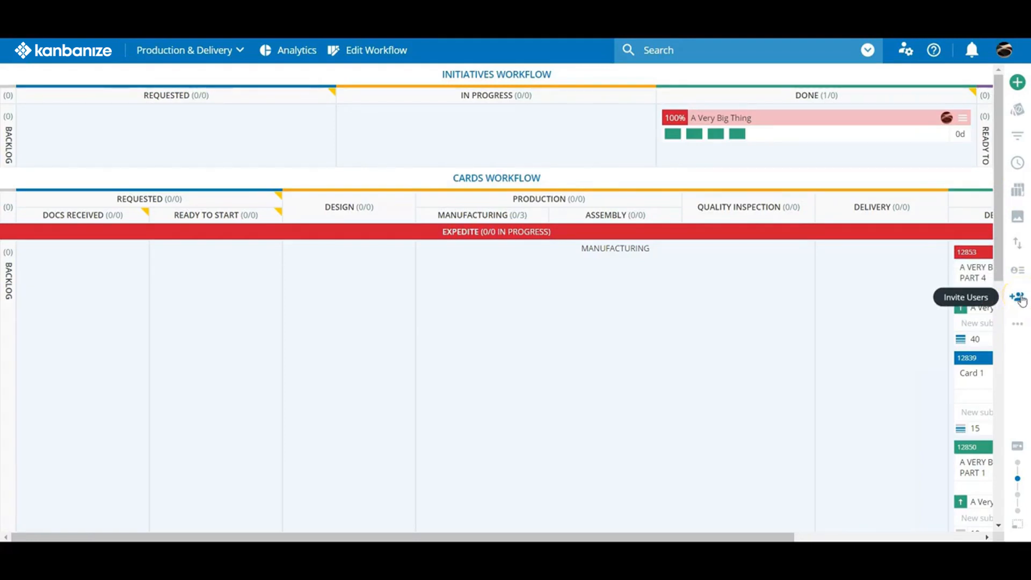
{"action": "left_click", "coordinate": [1015, 246]}
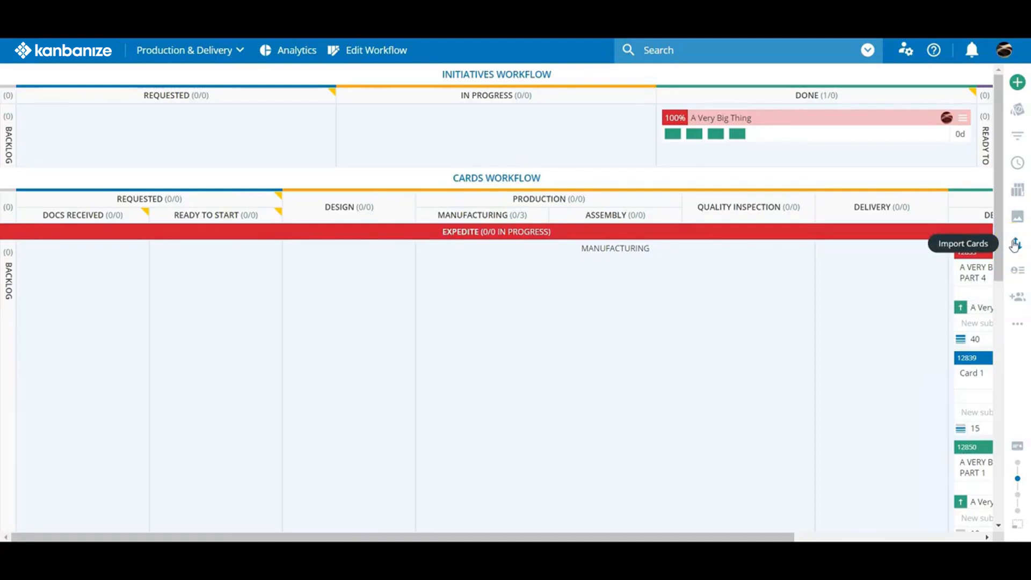
{"action": "left_click", "coordinate": [1018, 111]}
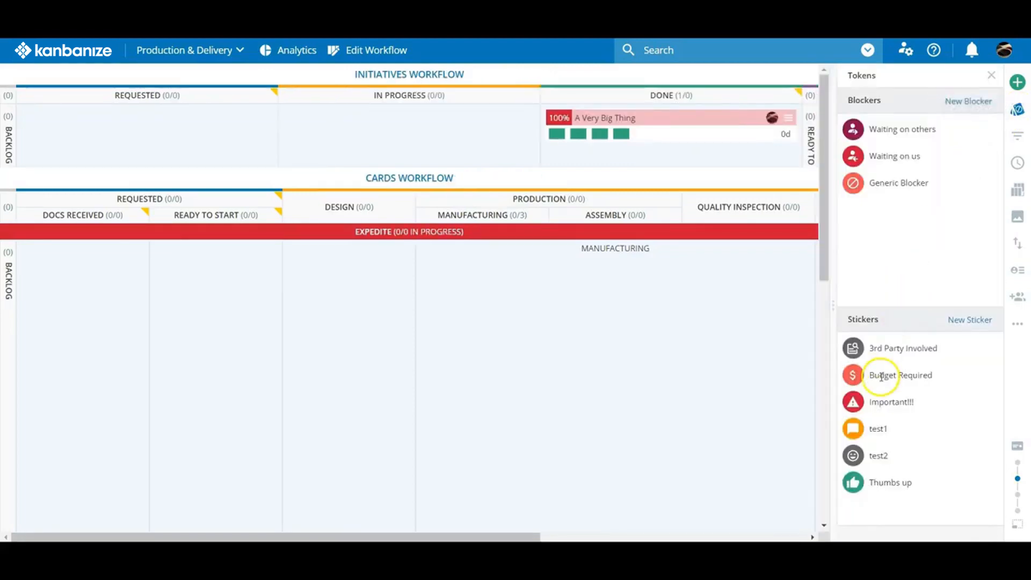
{"action": "left_click_drag", "start_coordinate": [881, 377], "coordinate": [675, 124]}
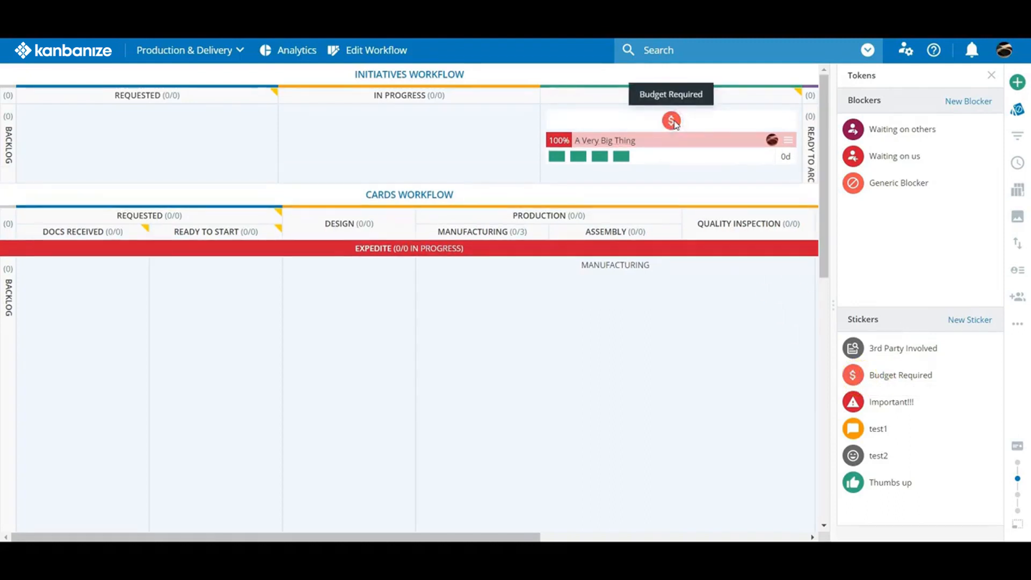
Set the board background to the guinea pig photo from the hamster image search, and try enlarging and reducing the card size.
{"action": "left_click", "coordinate": [1018, 218]}
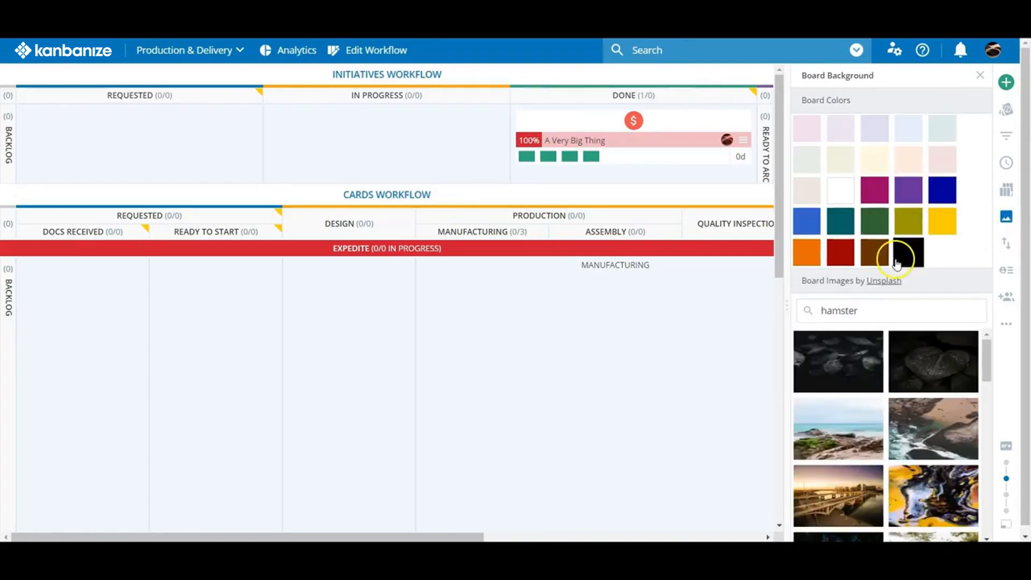
{"action": "scroll", "coordinate": [858, 381], "scroll_direction": "down", "scroll_amount": 3}
{"action": "scroll", "coordinate": [859, 386], "scroll_direction": "down", "scroll_amount": 10}
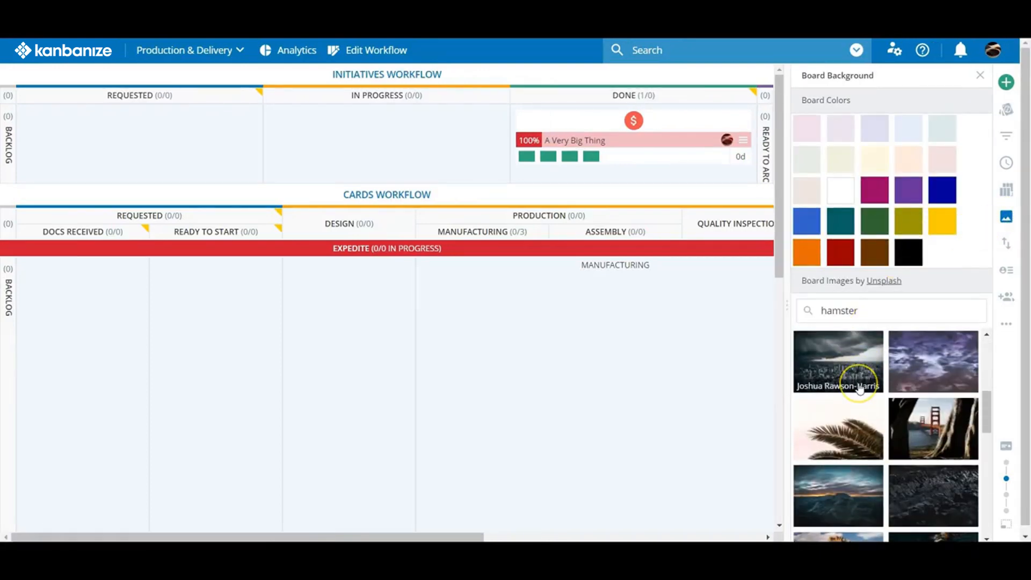
{"action": "scroll", "coordinate": [860, 389], "scroll_direction": "down", "scroll_amount": 2}
{"action": "left_click", "coordinate": [873, 316]}
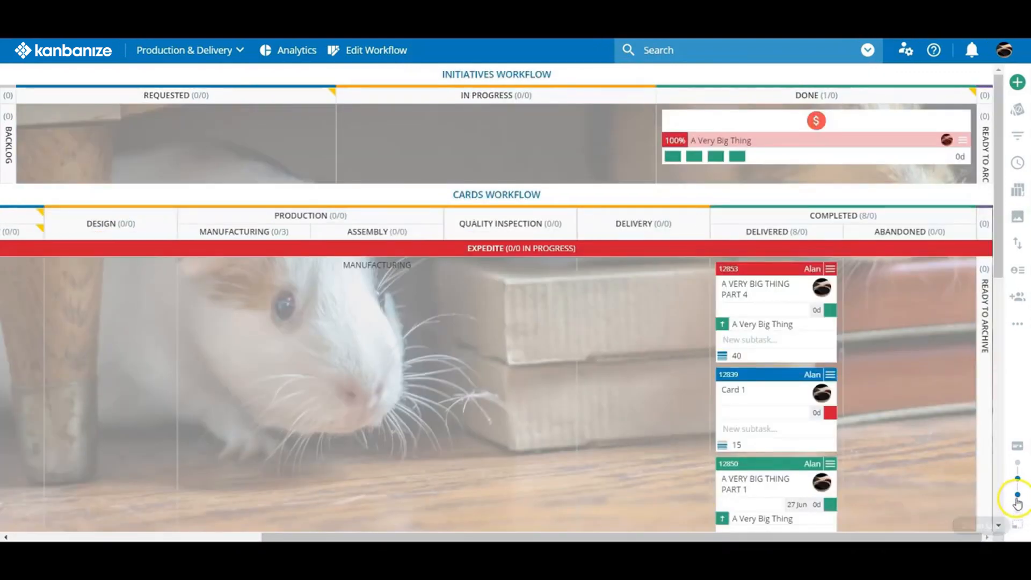
{"action": "left_click", "coordinate": [1018, 449]}
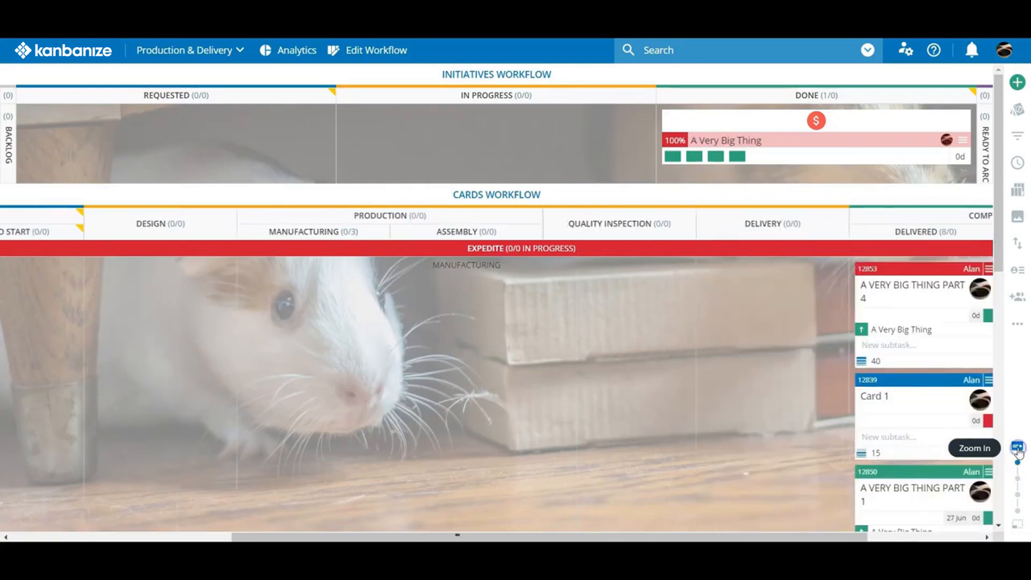
{"action": "left_click", "coordinate": [1018, 523]}
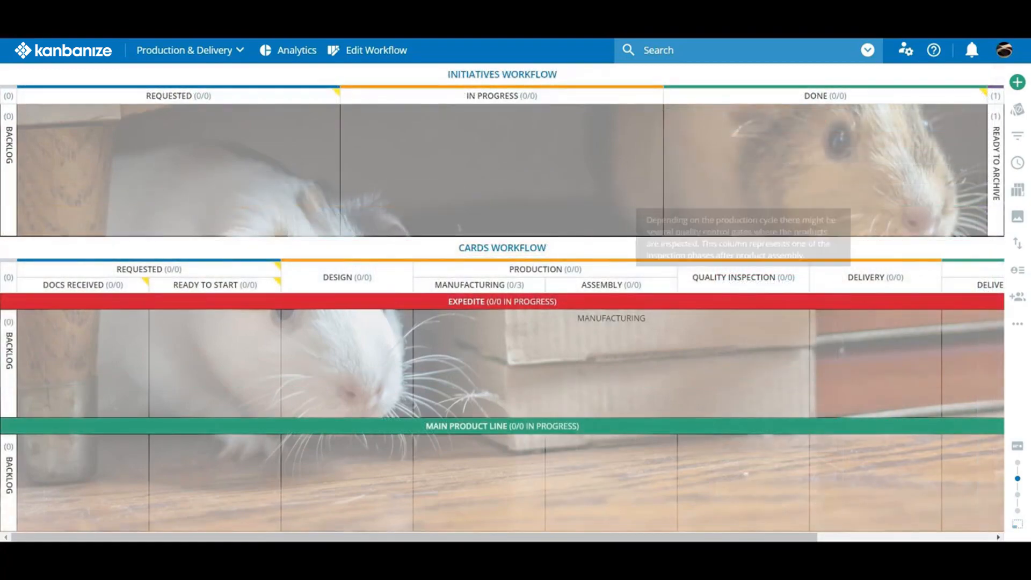
Open the Help Center and look through its most recent videos and articles.
{"action": "left_click", "coordinate": [934, 51]}
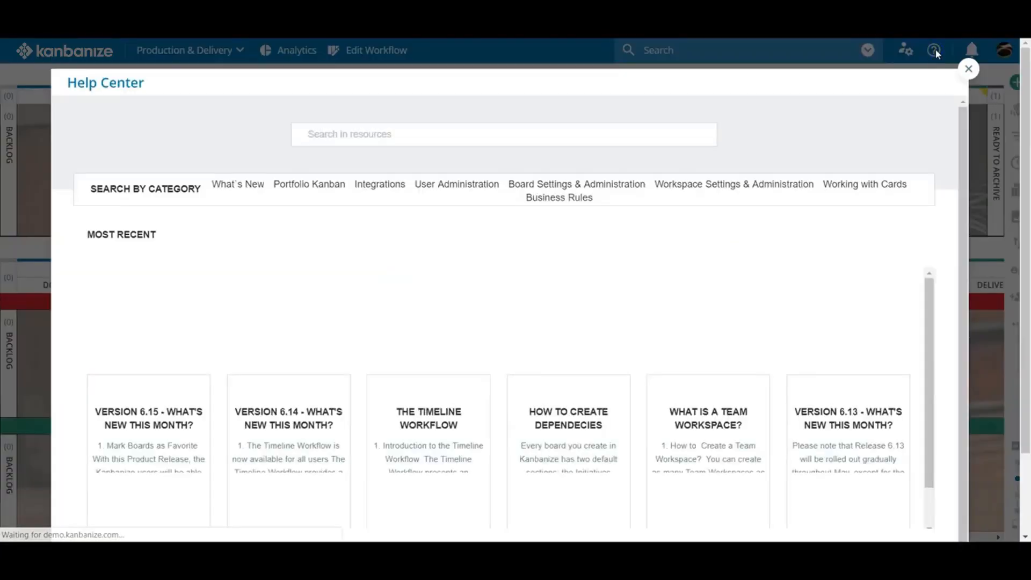
{"action": "scroll", "coordinate": [847, 354], "scroll_direction": "down", "scroll_amount": 3}
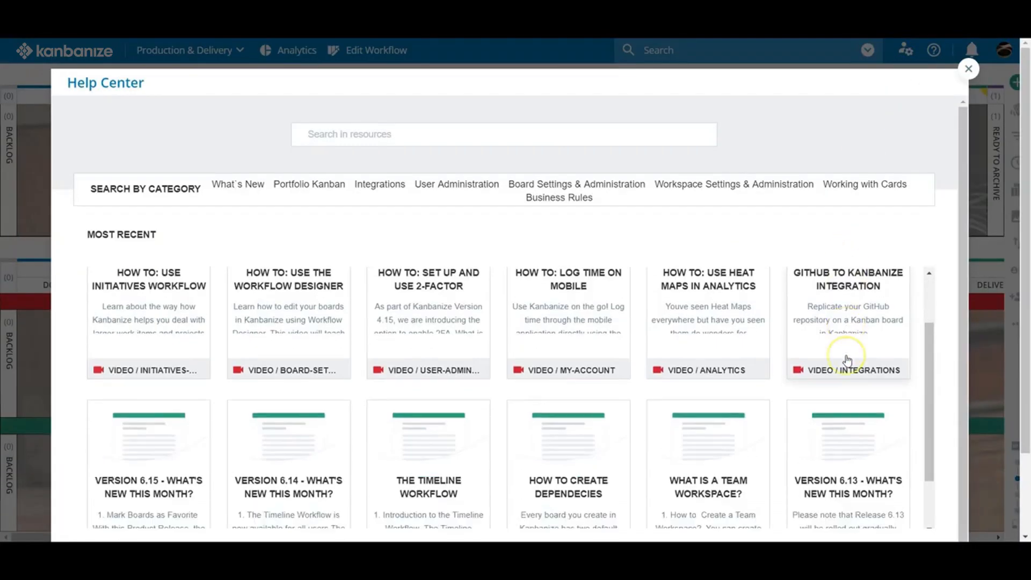
{"action": "scroll", "coordinate": [748, 415], "scroll_direction": "down", "scroll_amount": 3}
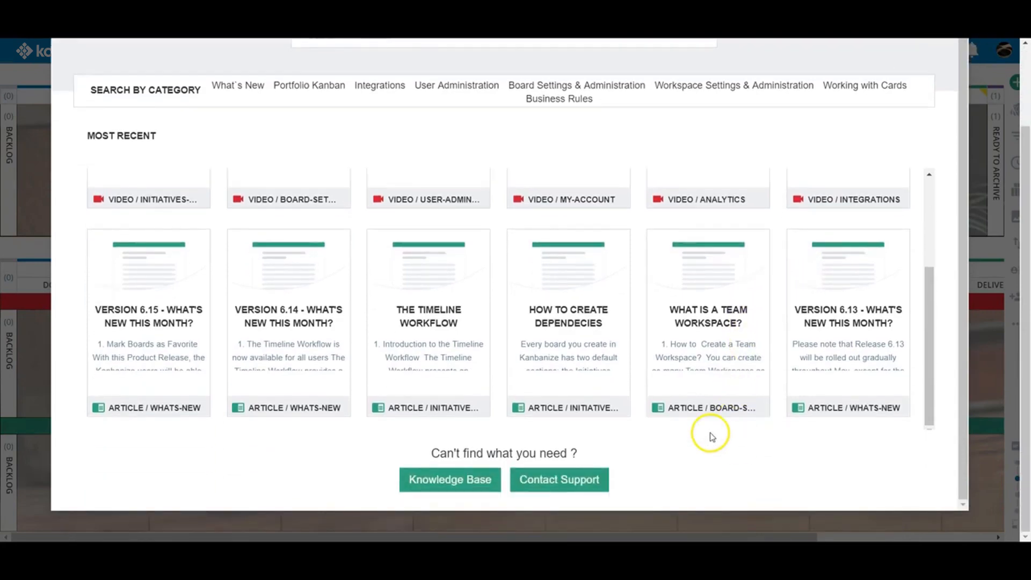
Open the Knowledge Base, search it for "widgets" and look through the matching articles.
{"action": "left_click", "coordinate": [472, 480]}
{"action": "type", "text": "wi"}
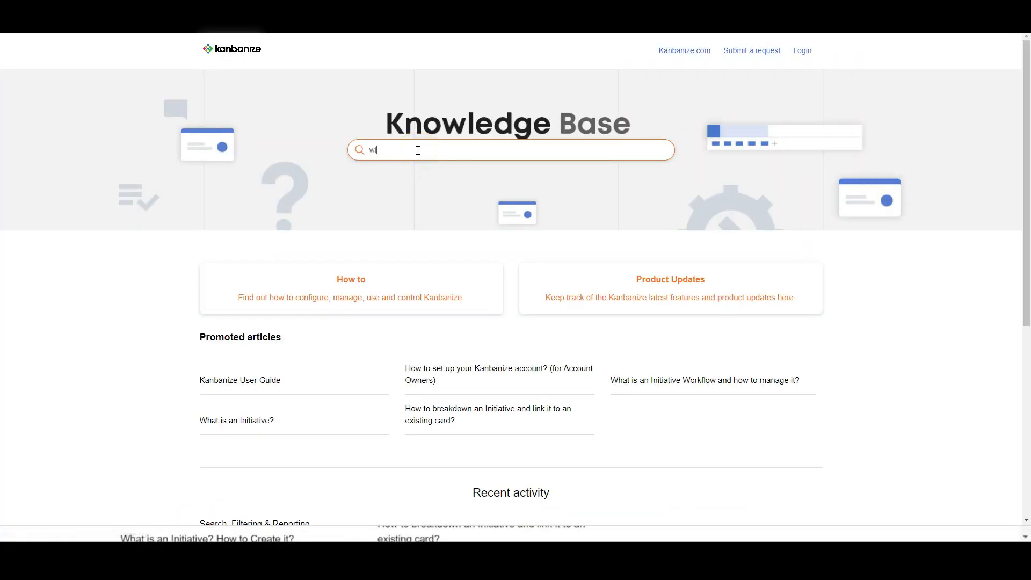
{"action": "type", "text": "dgets"}
{"action": "key", "text": "Return"}
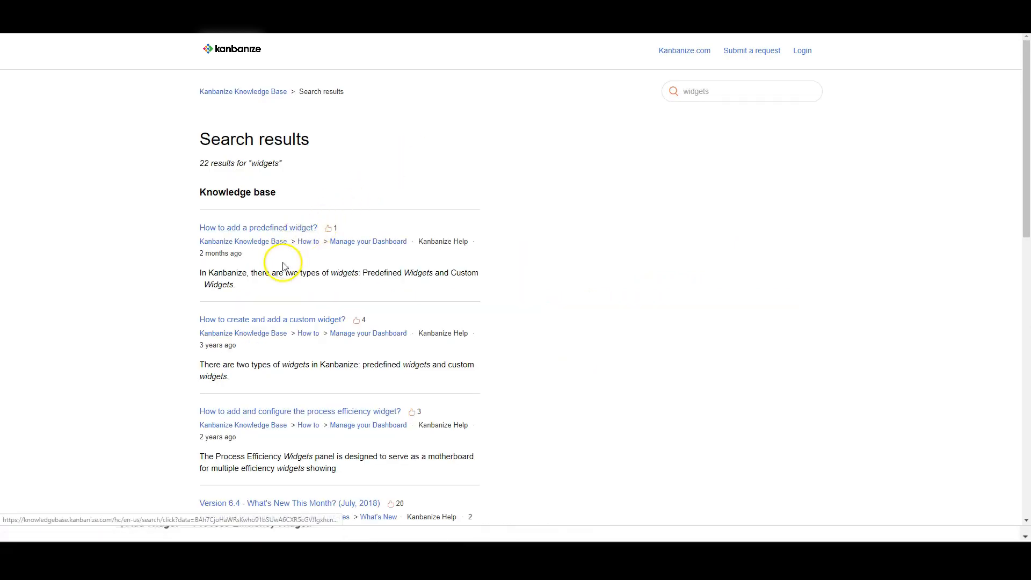
{"action": "scroll", "coordinate": [322, 269], "scroll_direction": "down", "scroll_amount": 5}
{"action": "scroll", "coordinate": [290, 236], "scroll_direction": "up", "scroll_amount": 3}
{"action": "scroll", "coordinate": [284, 219], "scroll_direction": "up", "scroll_amount": 1}
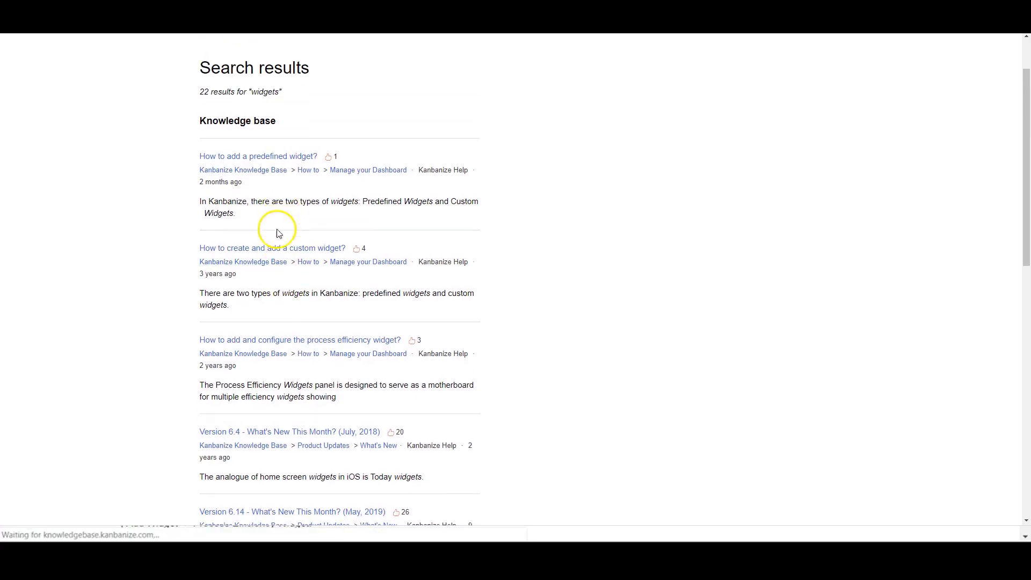
Open the article "How to create and add a custom widget?" and read through to the steps for pinning a custom widget.
{"action": "left_click", "coordinate": [277, 248]}
{"action": "scroll", "coordinate": [413, 245], "scroll_direction": "down", "scroll_amount": 5}
{"action": "scroll", "coordinate": [421, 245], "scroll_direction": "down", "scroll_amount": 5}
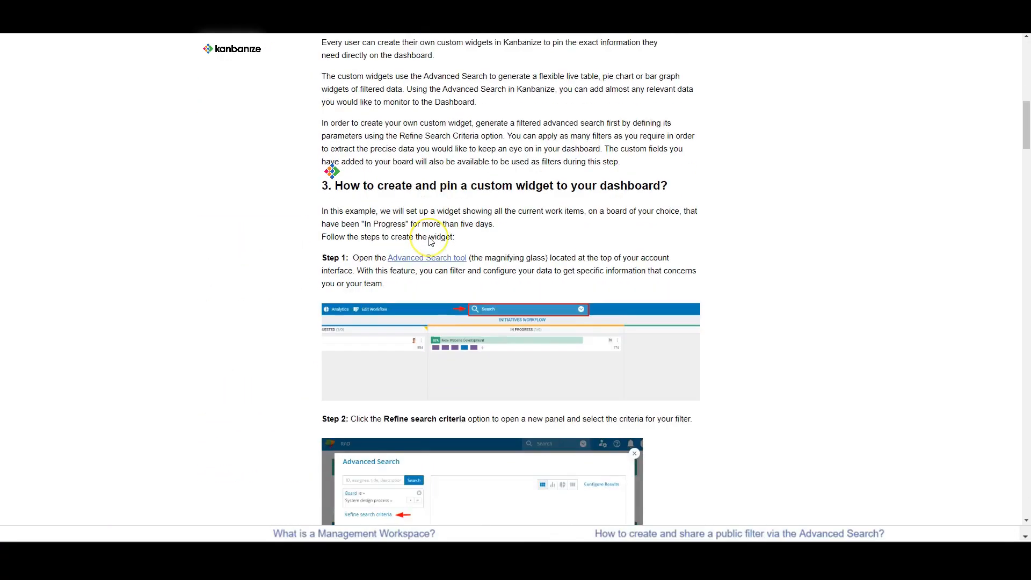